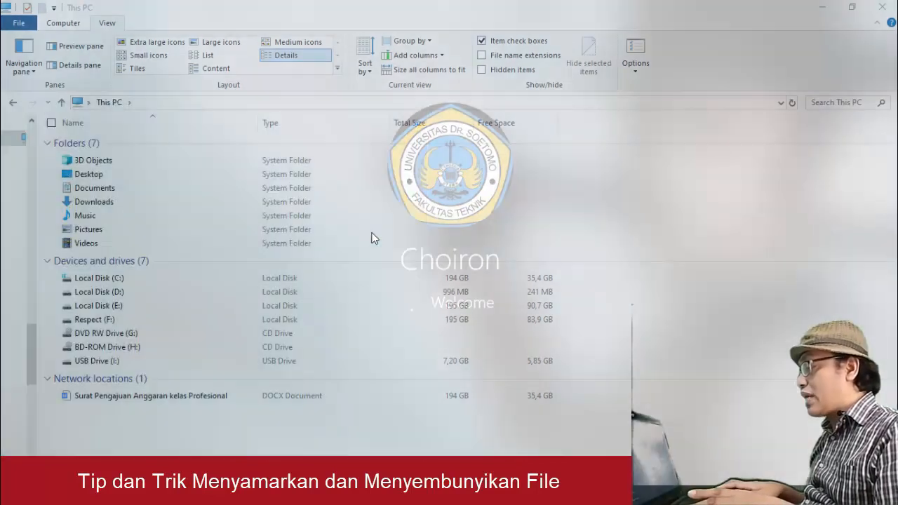
key(super)
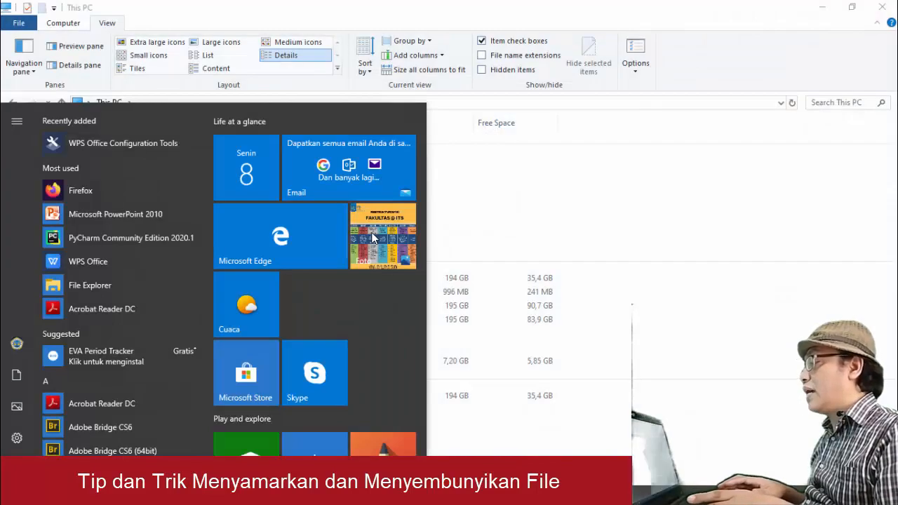
click(574, 202)
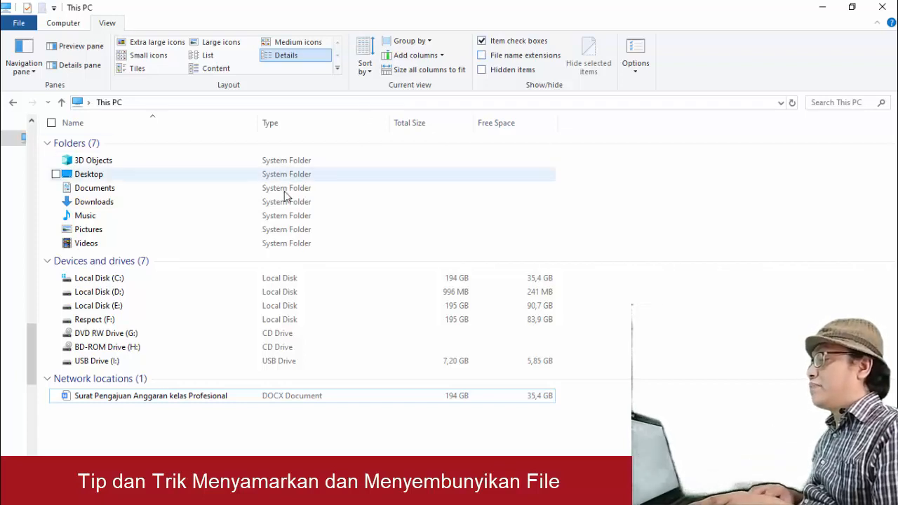
Open the Images folder inside Materi Desain PowerPoint on USB Drive (I:), browse its pictures and show them as large icons.
double_click(104, 365)
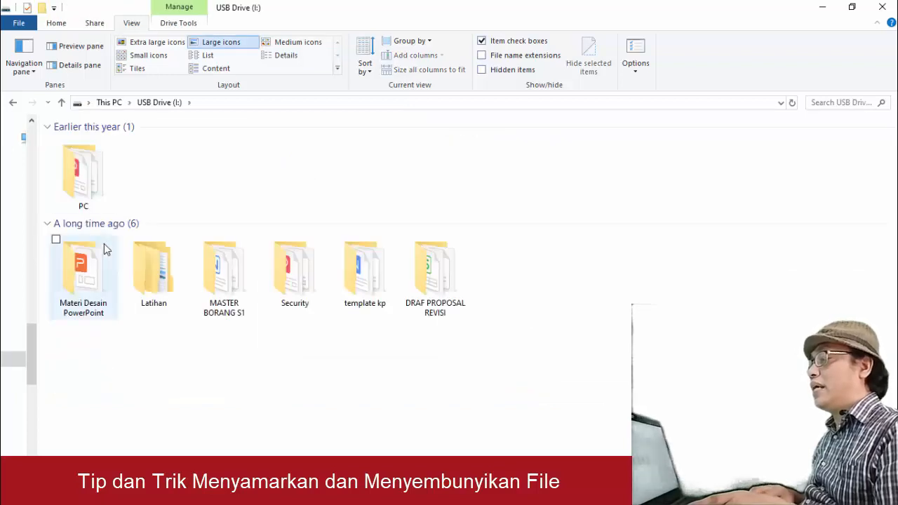
double_click(77, 287)
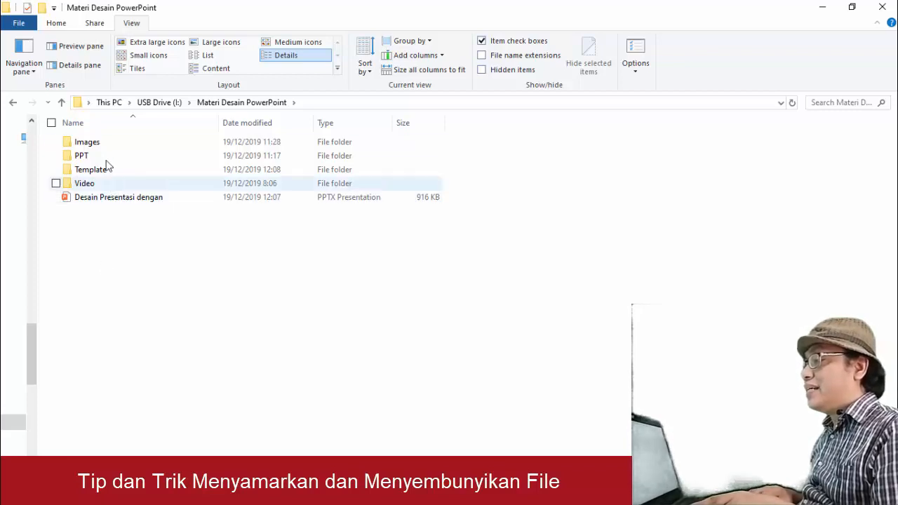
double_click(87, 143)
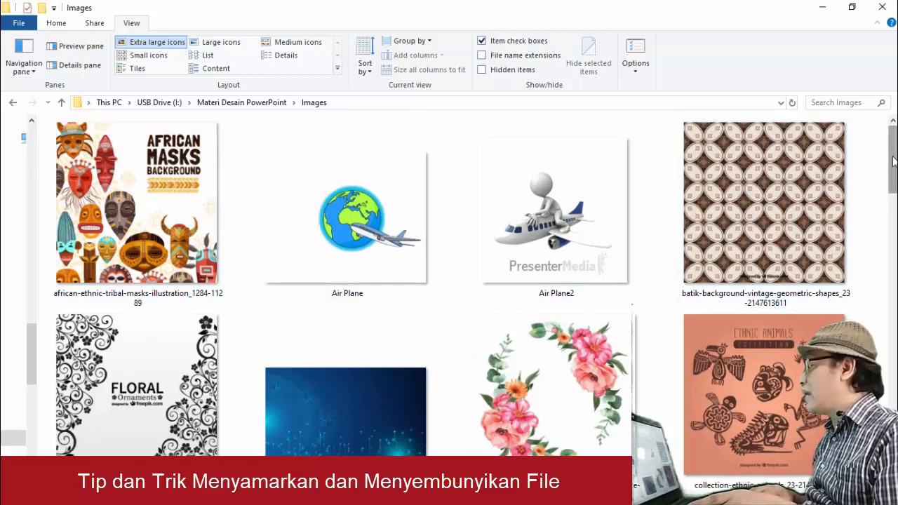
drag(894, 161, 888, 421)
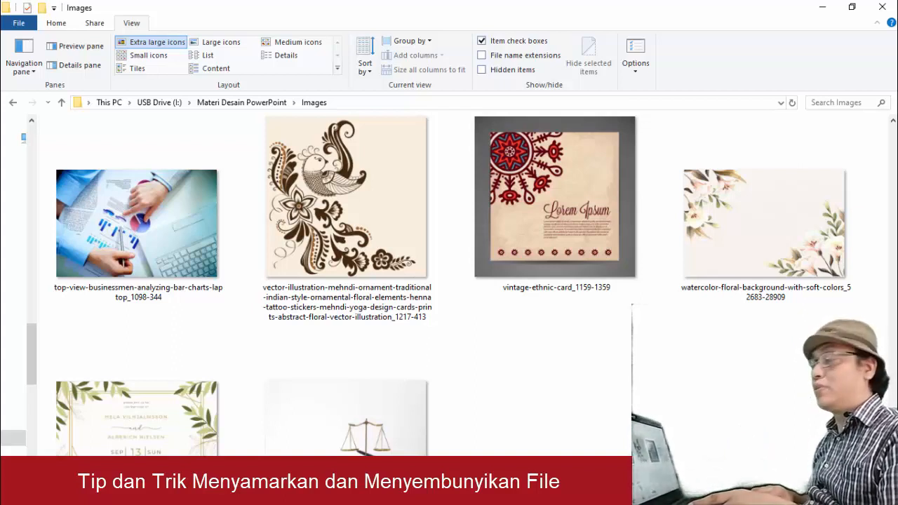
drag(894, 388, 561, 88)
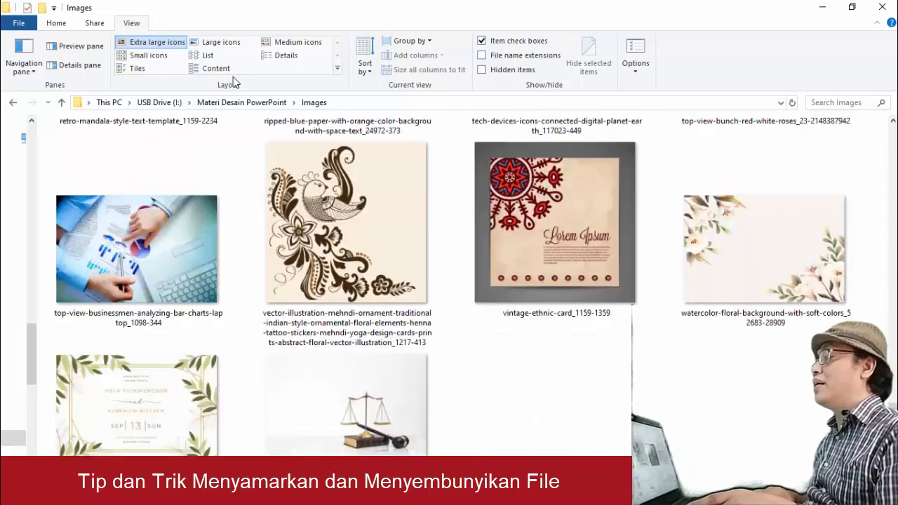
click(208, 55)
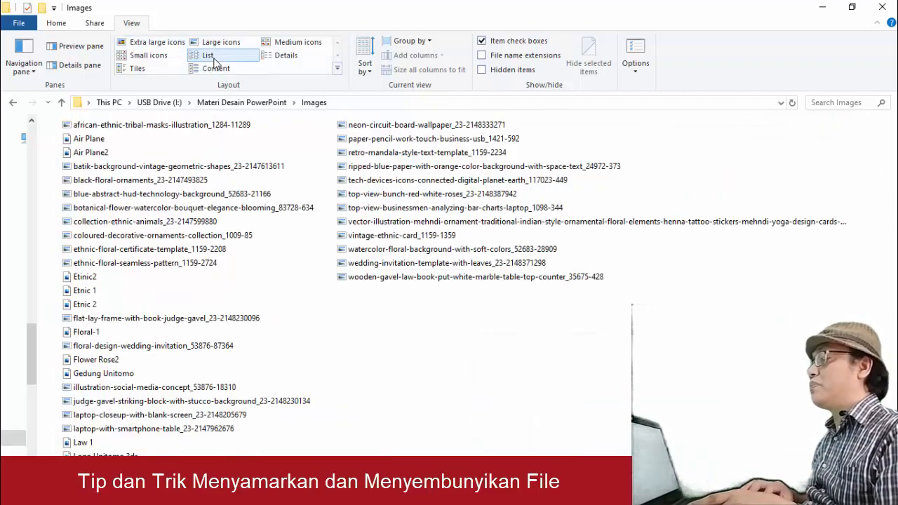
click(200, 44)
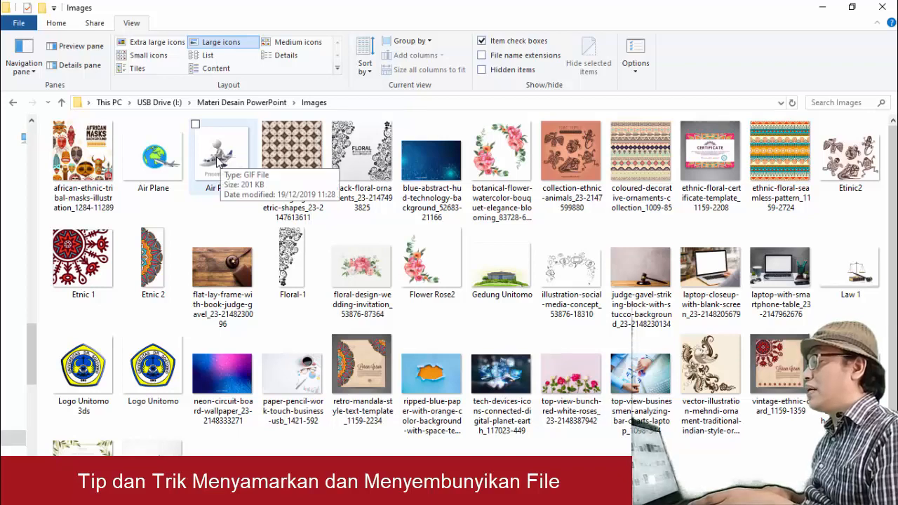
Examine which programs are offered for opening the Air Plane image, including the full app chooser list.
click(158, 158)
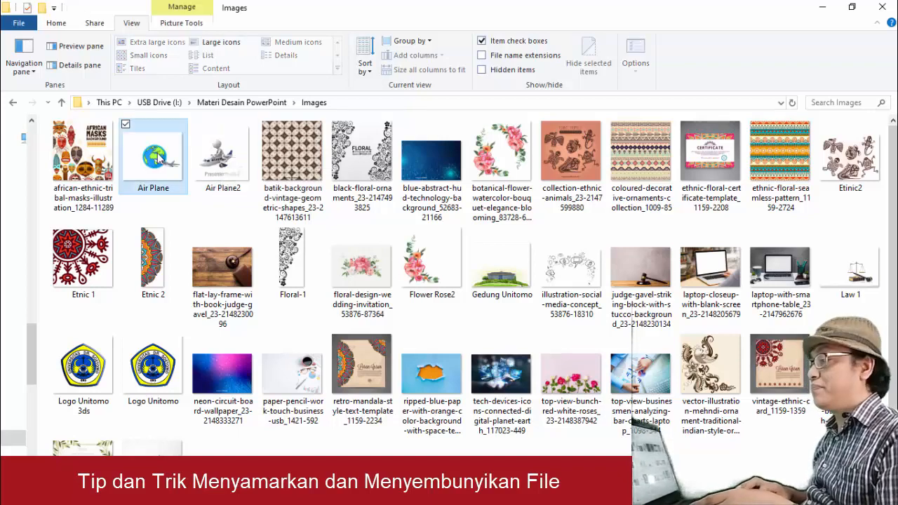
right_click(159, 159)
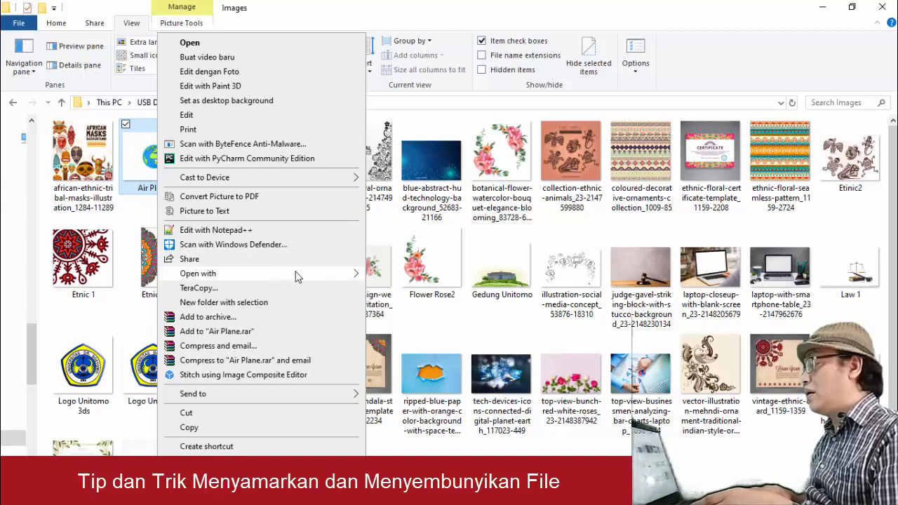
mouse_move(296, 277)
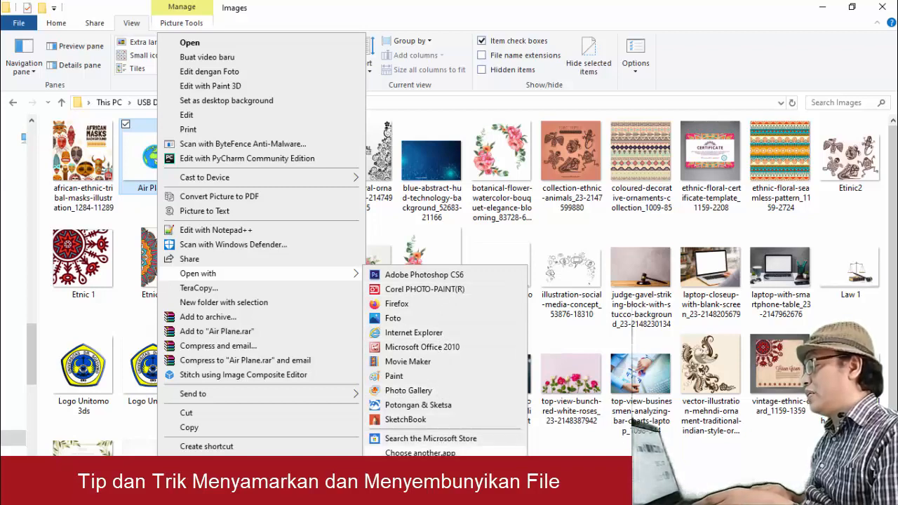
key(Escape)
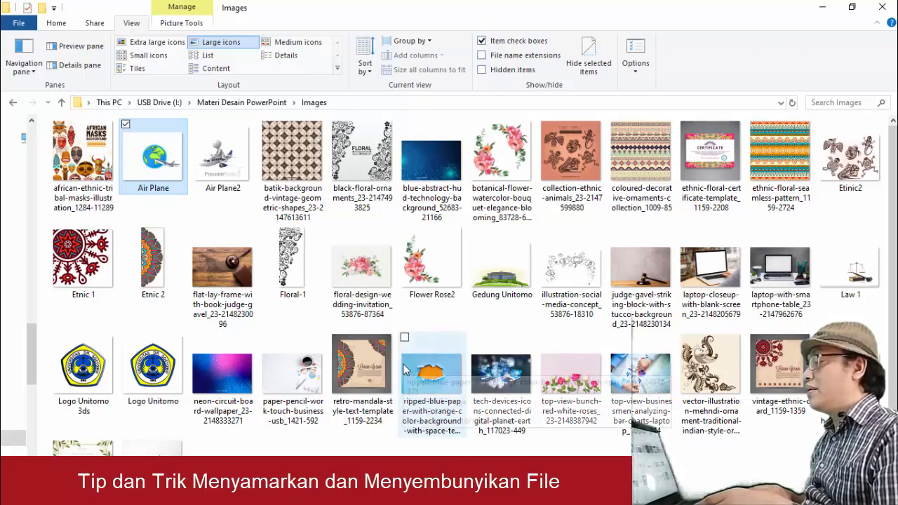
key(Return)
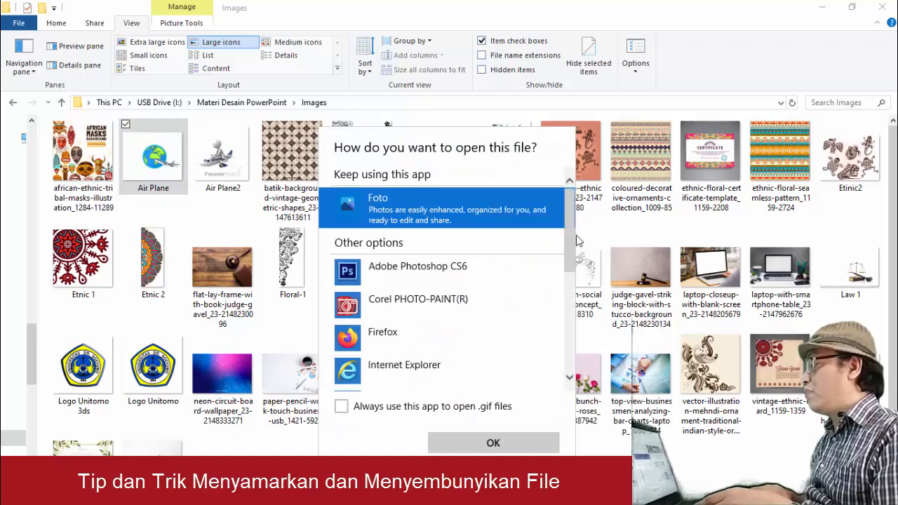
drag(569, 241, 566, 341)
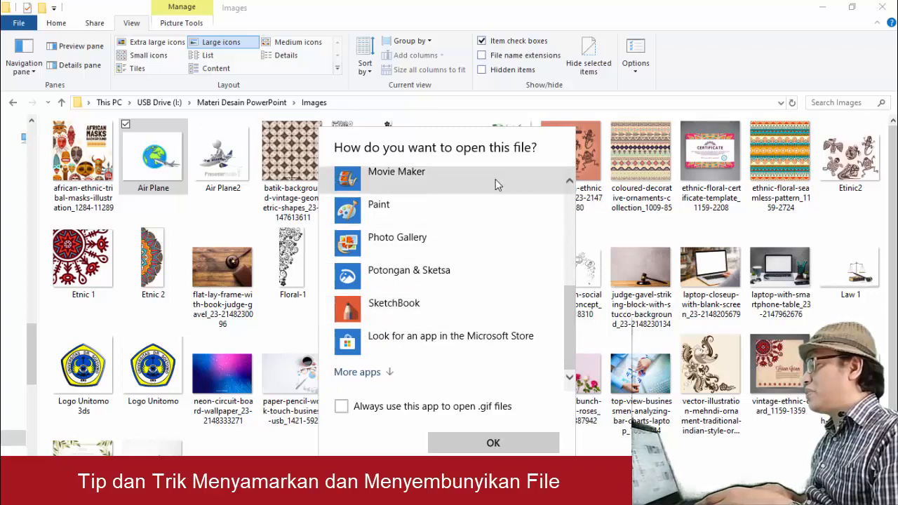
click(522, 444)
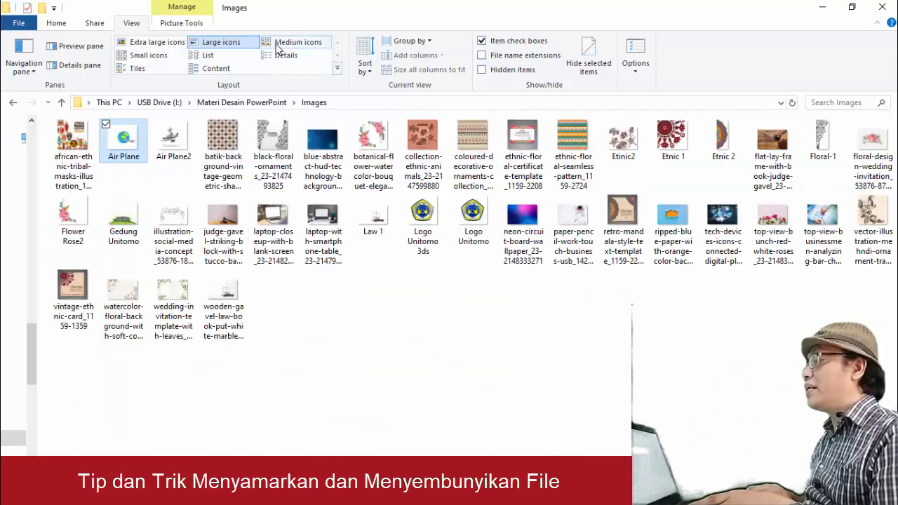
View the Images folder in List layout and look at the file types in Materi Desain PowerPoint and DRAF PROPOSAL REVISI.
click(241, 56)
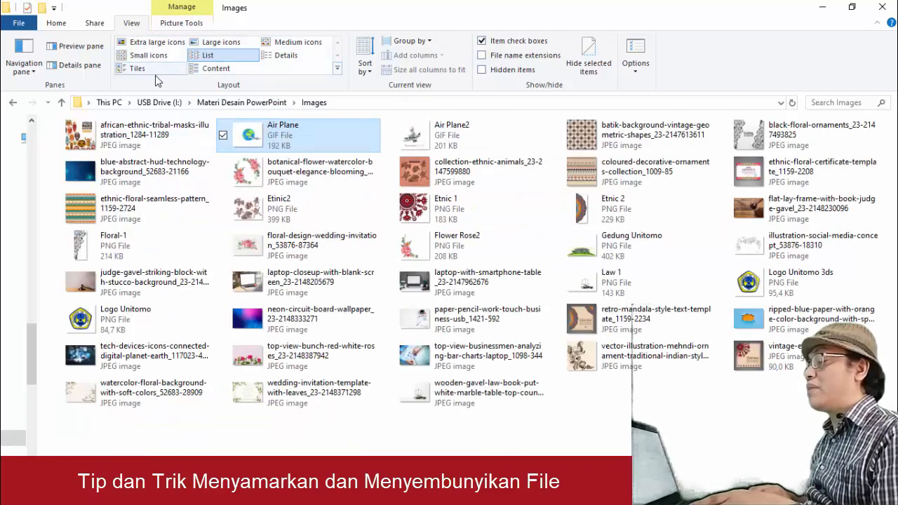
click(211, 104)
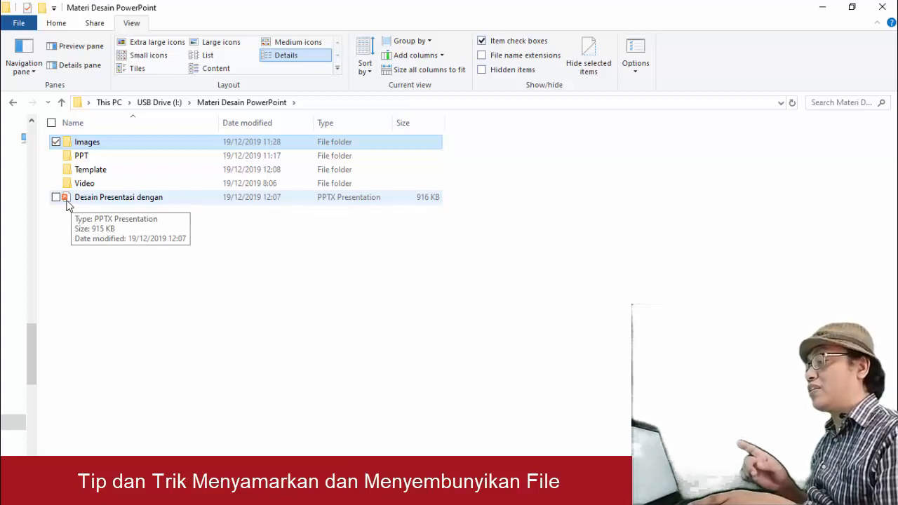
double_click(99, 143)
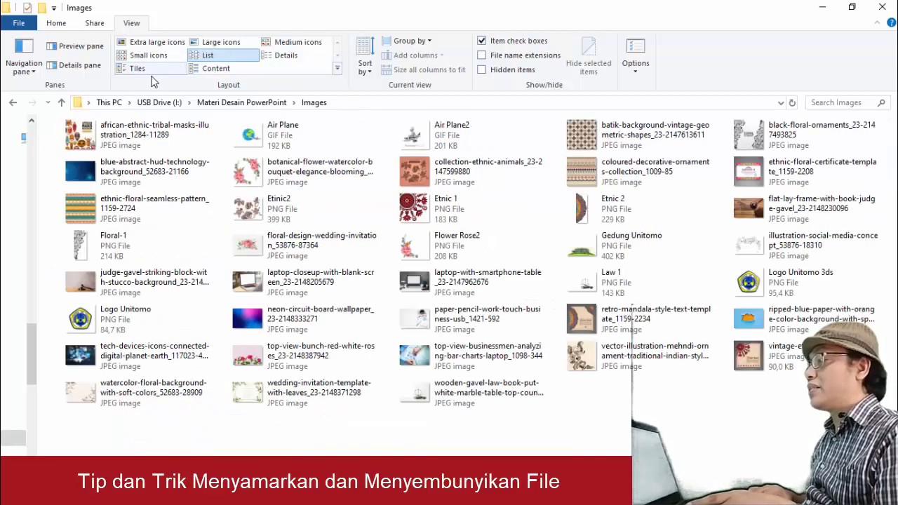
click(158, 103)
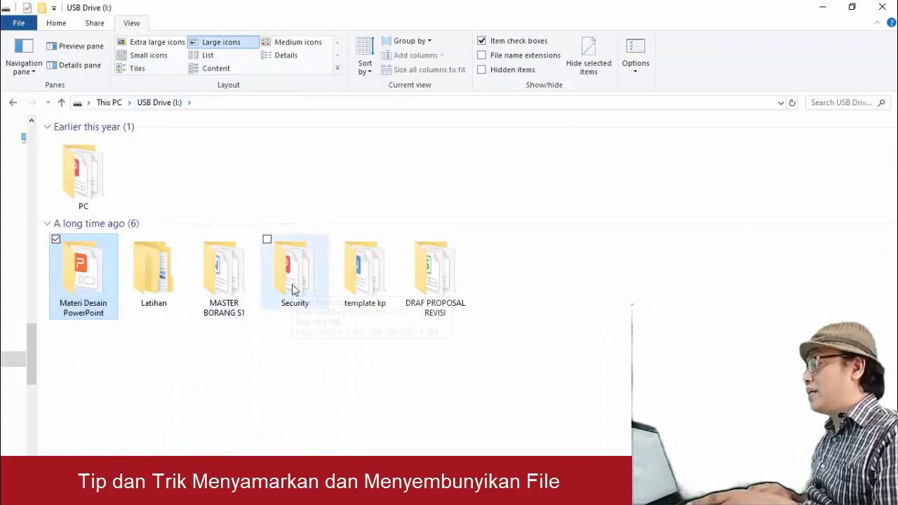
double_click(443, 283)
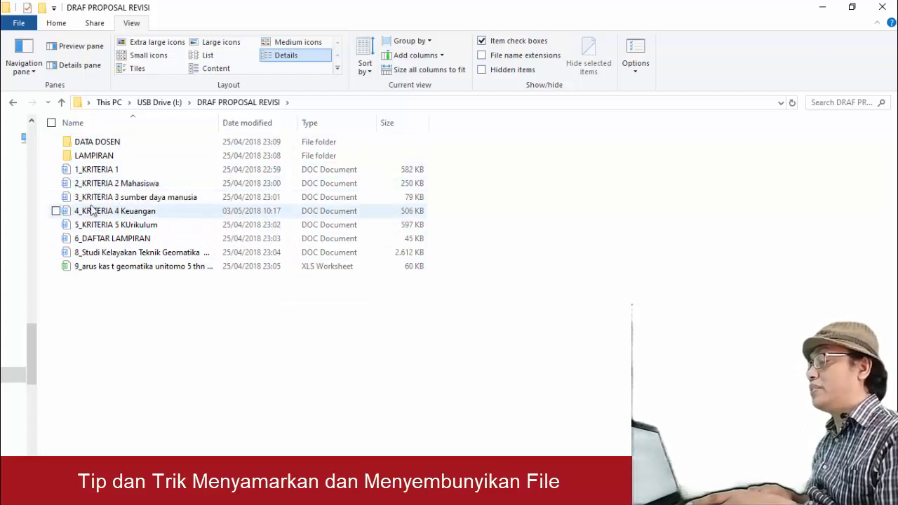
Return to the Images folder in Materi Desain PowerPoint on USB Drive (I:) and show its files in Details layout.
click(158, 104)
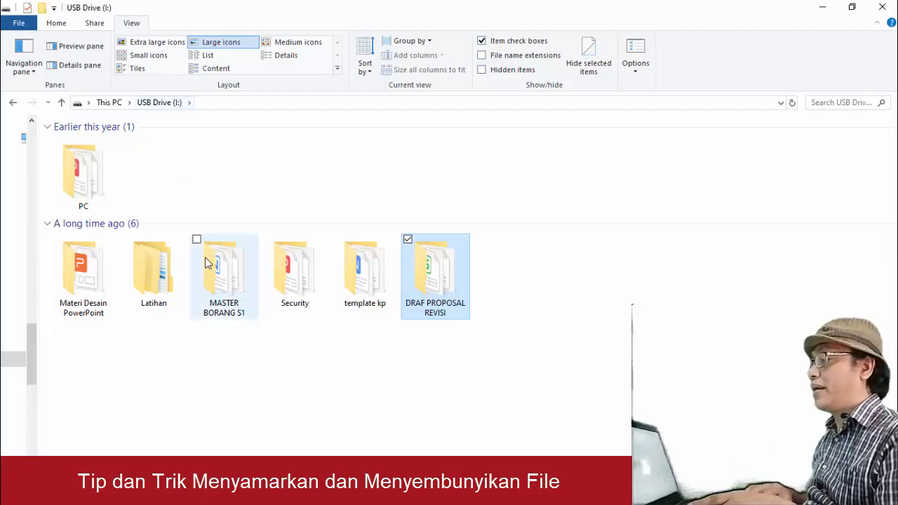
double_click(87, 295)
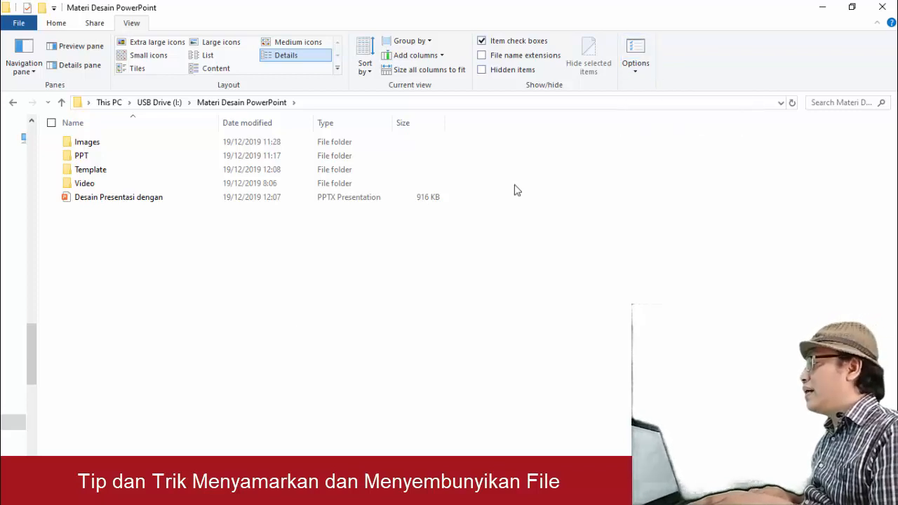
double_click(88, 143)
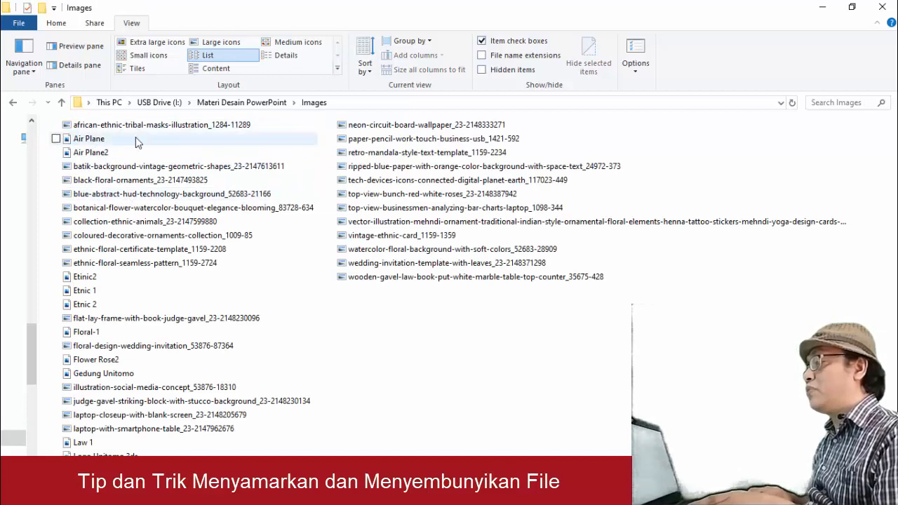
click(282, 56)
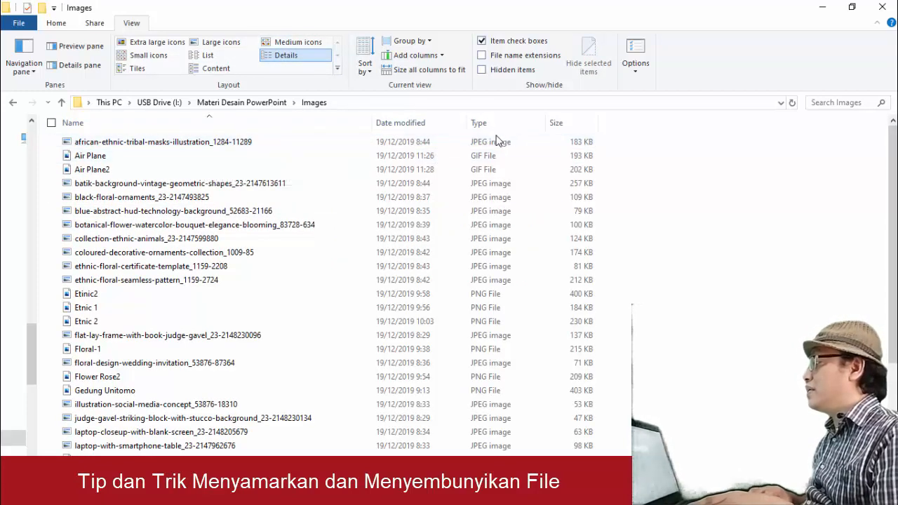
Set the folder options to show hidden files, folders and drives and to stop hiding extensions for known file types.
click(639, 57)
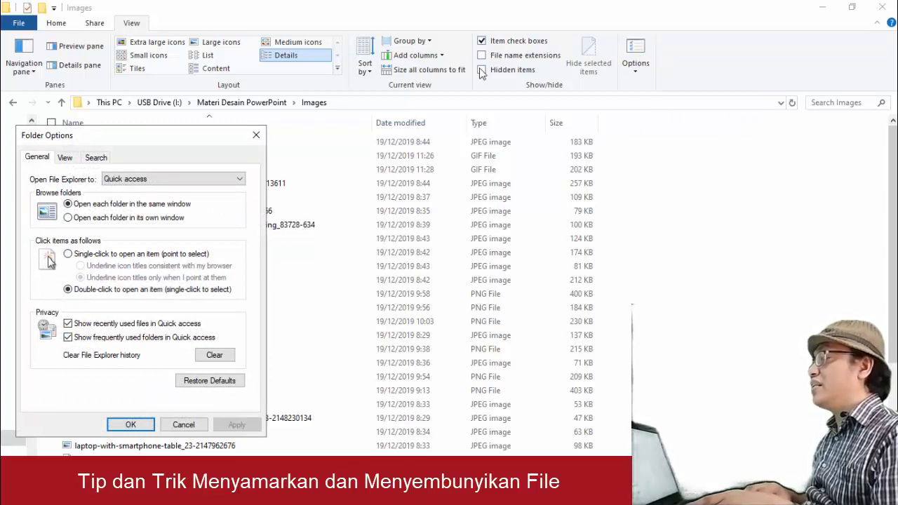
click(66, 158)
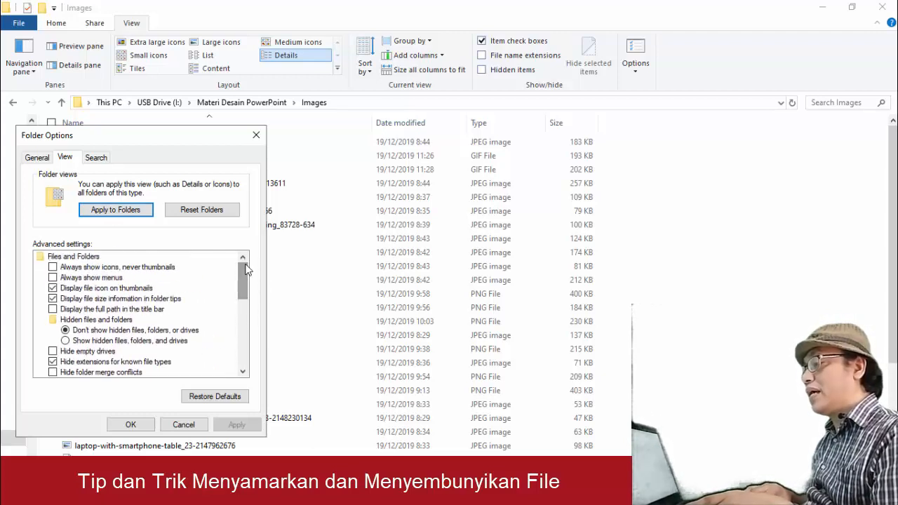
click(66, 341)
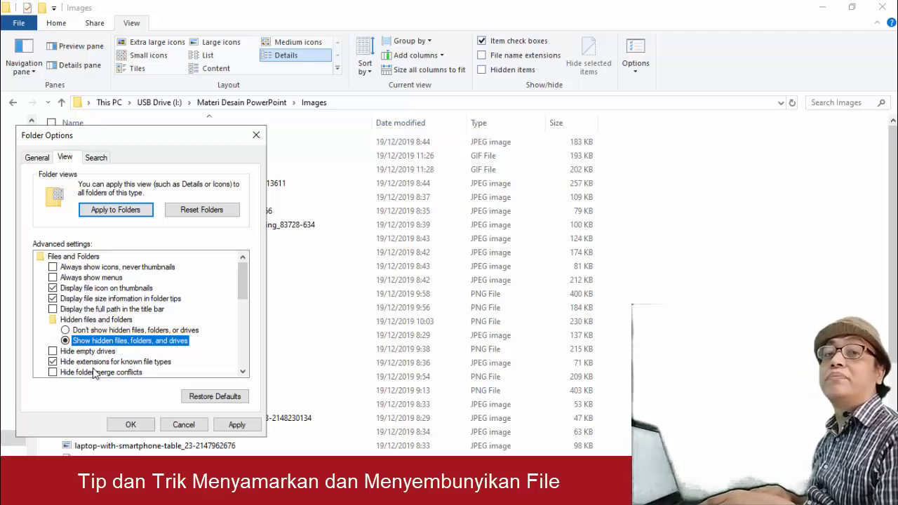
click(52, 362)
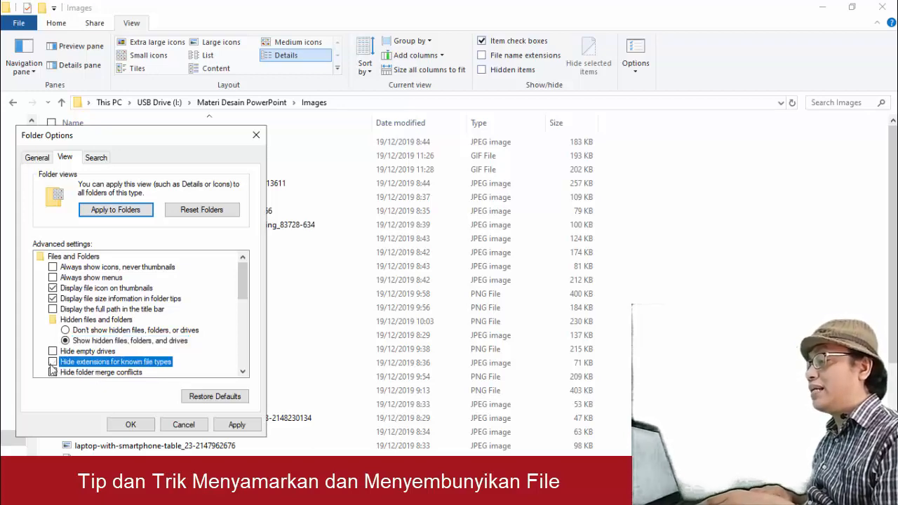
drag(157, 138, 585, 168)
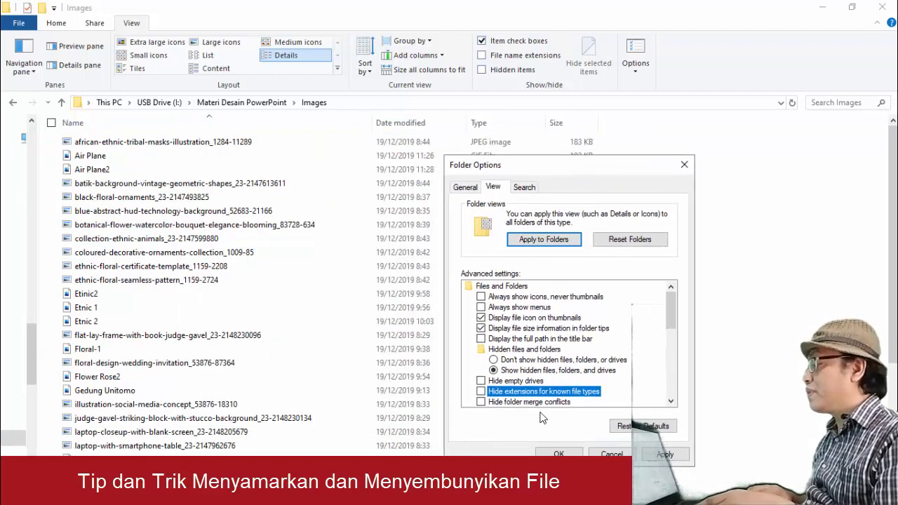
click(557, 454)
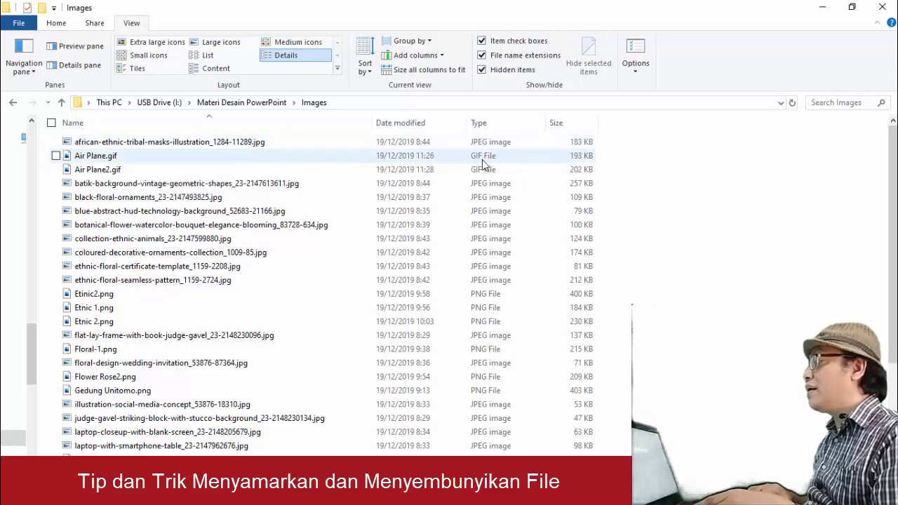
Check the file extensions in the Extra large icons layout and return to Details layout.
click(174, 45)
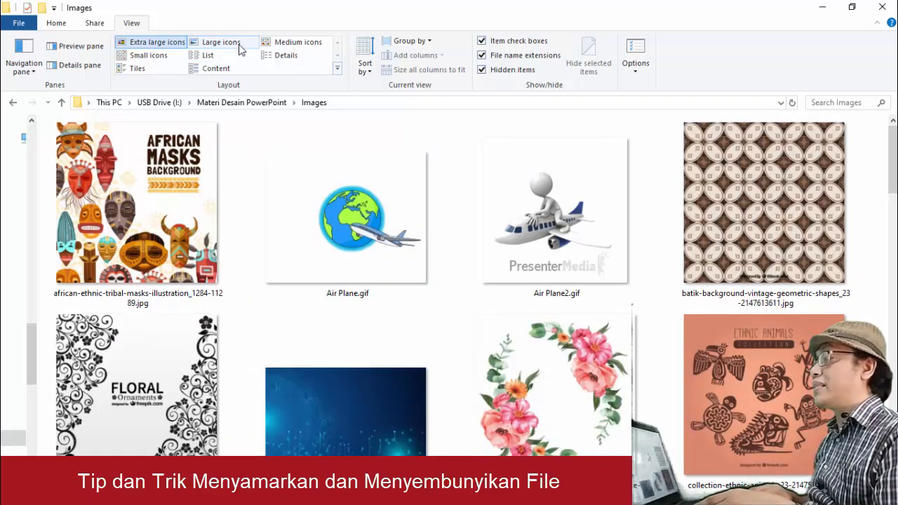
click(268, 58)
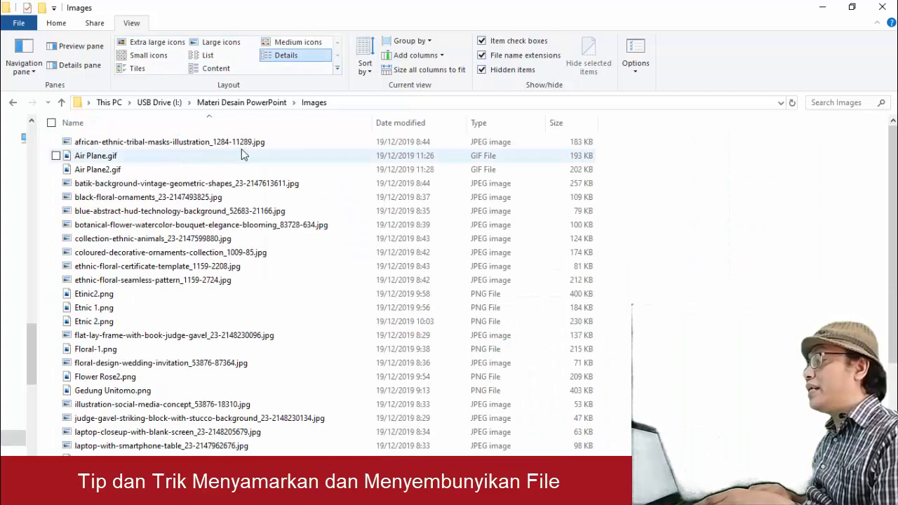
click(142, 156)
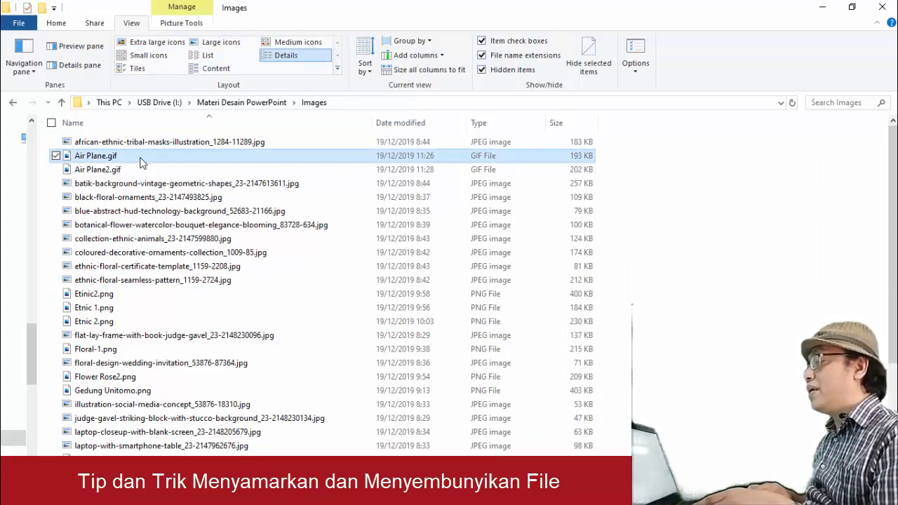
click(130, 155)
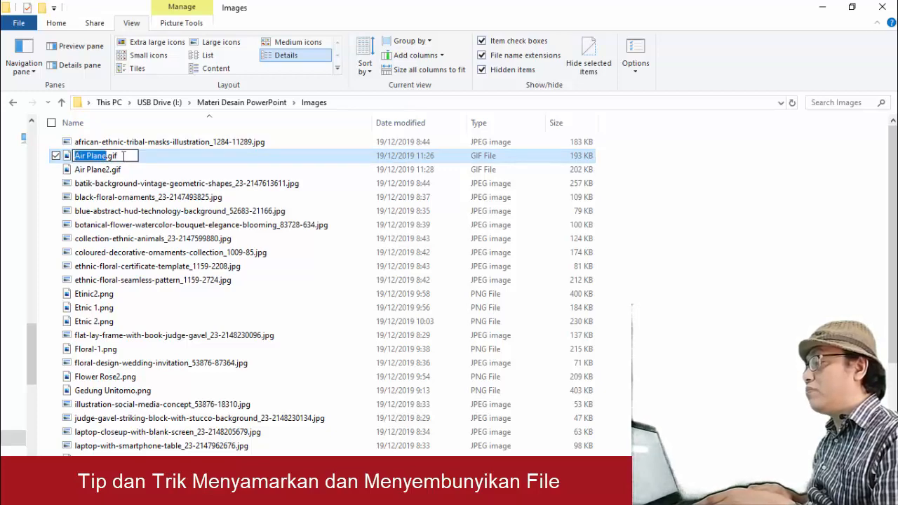
click(149, 169)
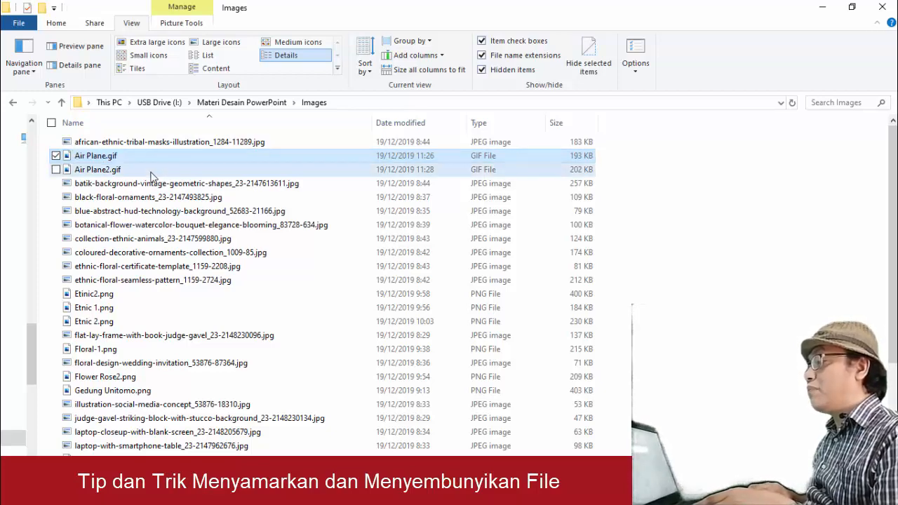
Rename Air Plane.gif in the Images folder to Air Plane.txt and accept the extension change.
right_click(110, 161)
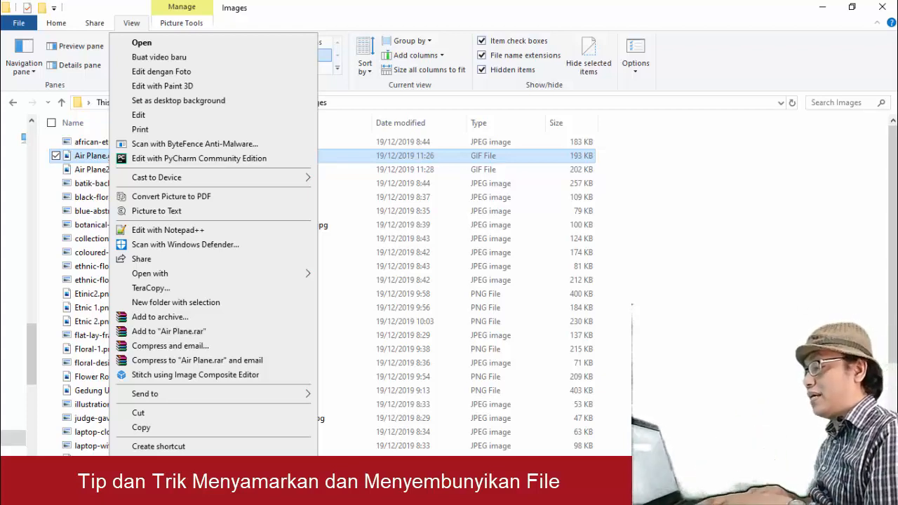
click(155, 475)
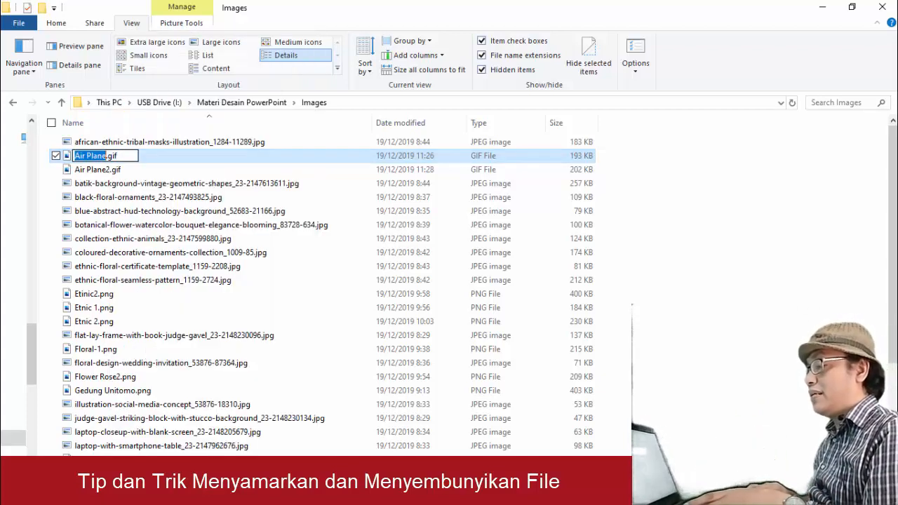
click(125, 155)
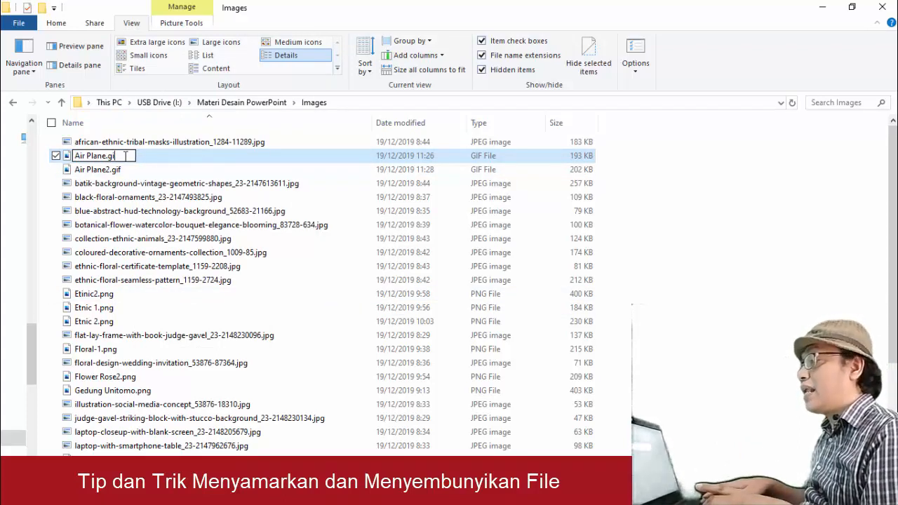
key(BackSpace)
text(t)
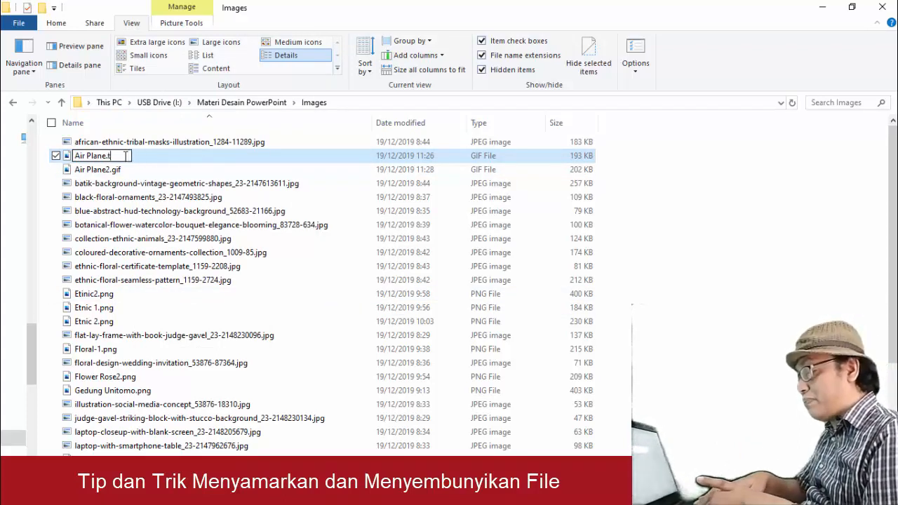
text(xt)
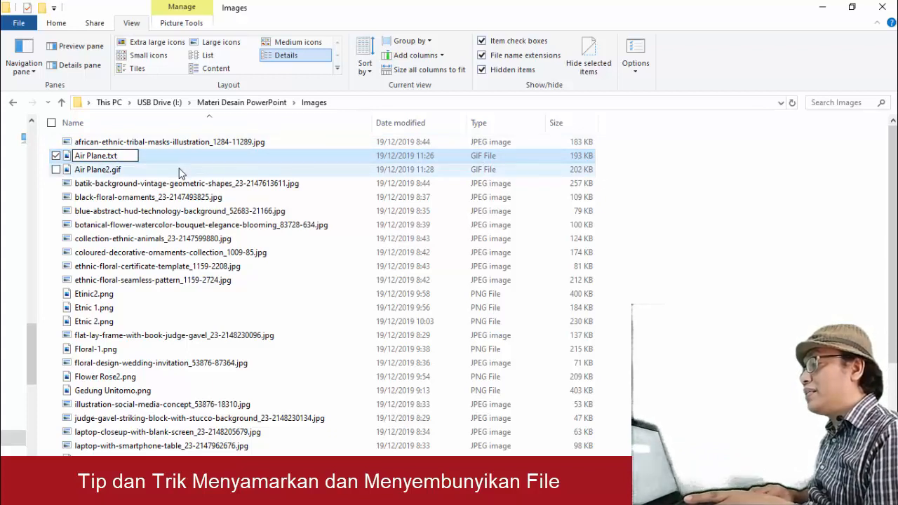
key(Return)
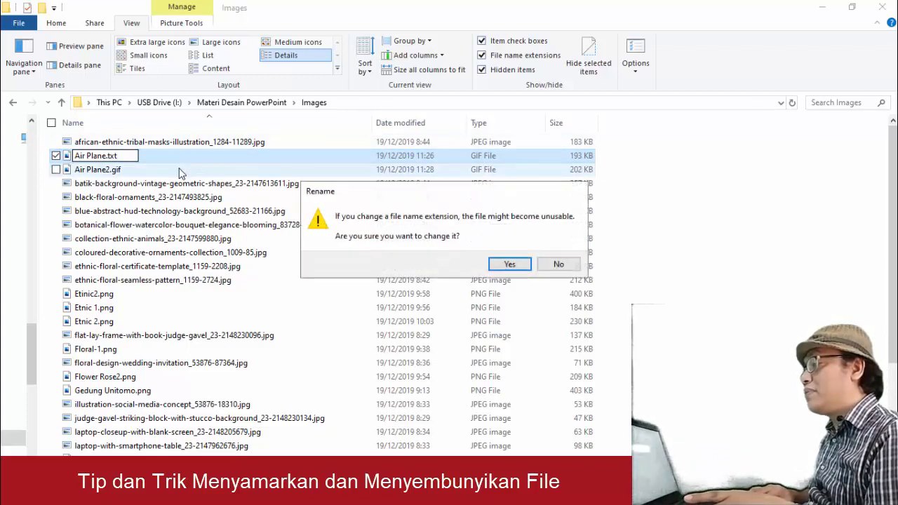
click(508, 267)
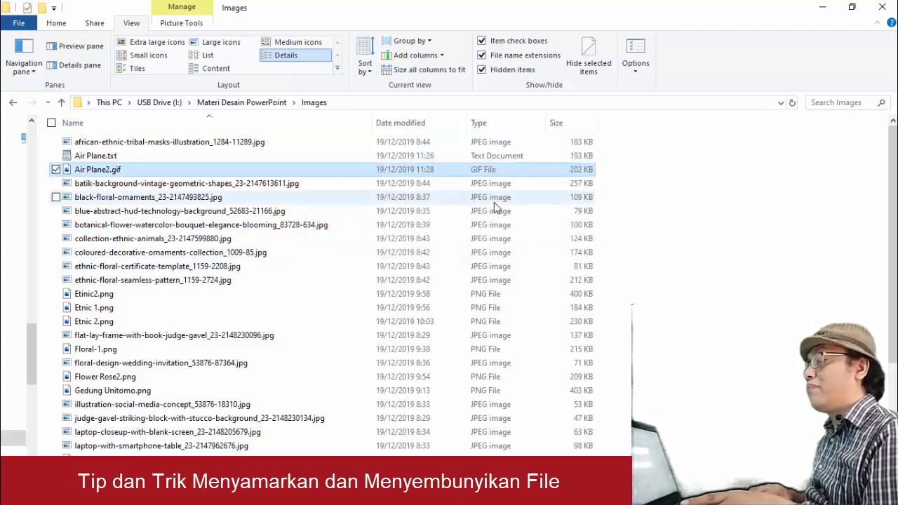
Check how Air Plane.txt looks in the Extra large icons and List layouts, ending in the Large icons layout.
click(236, 156)
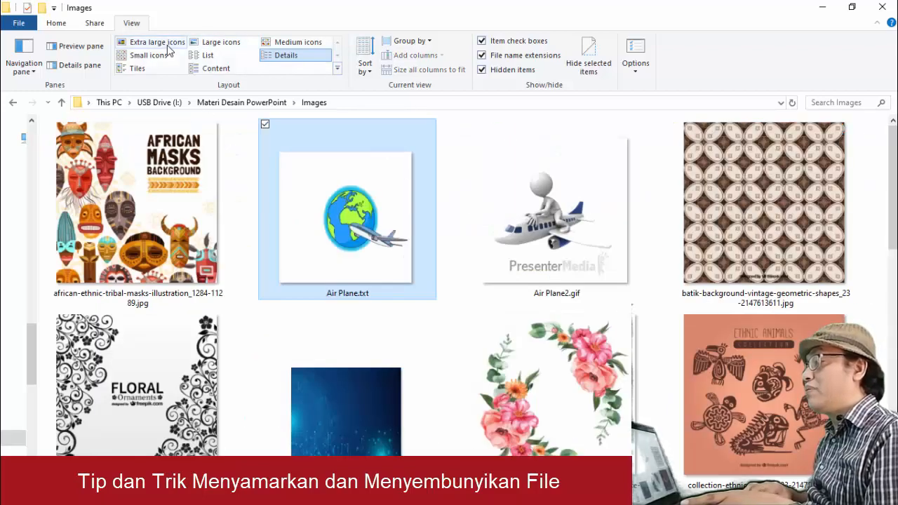
click(168, 48)
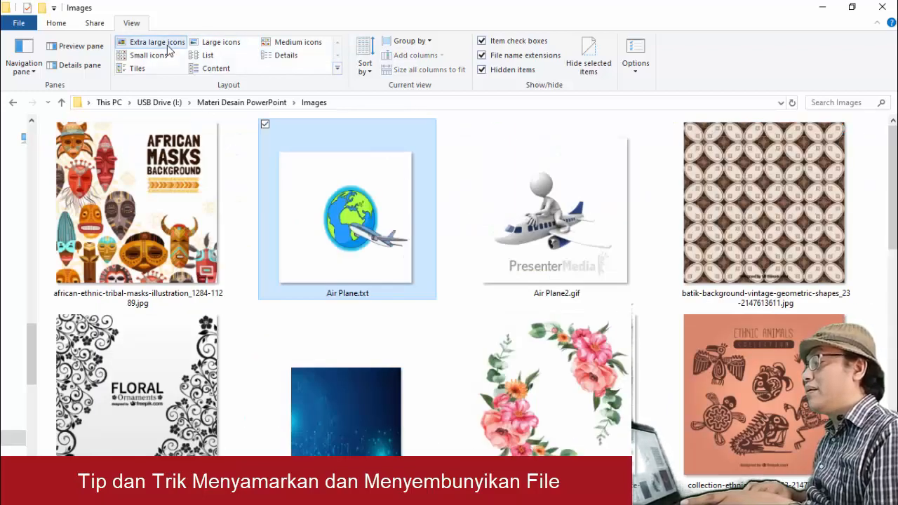
click(214, 44)
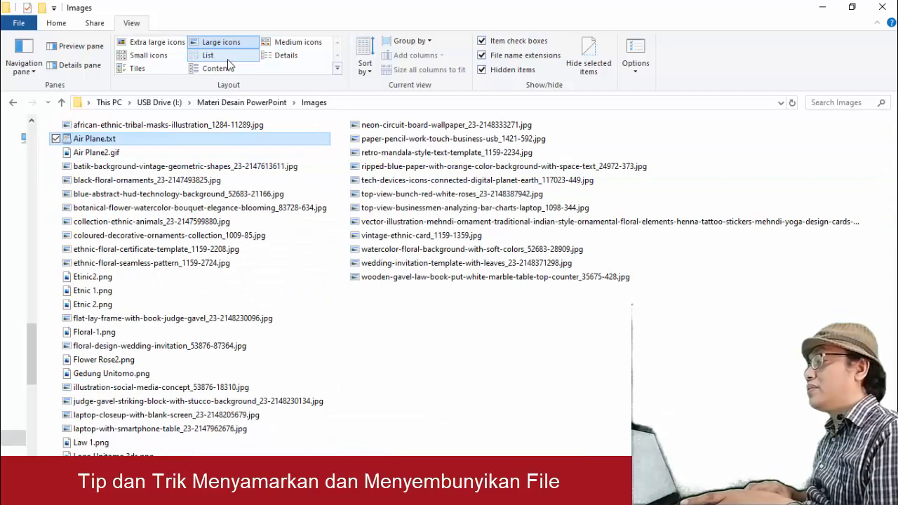
click(223, 56)
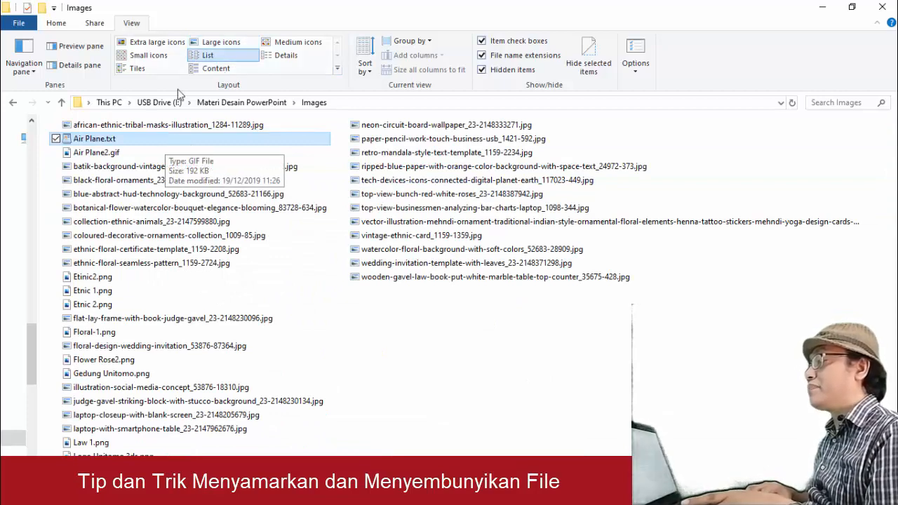
click(210, 42)
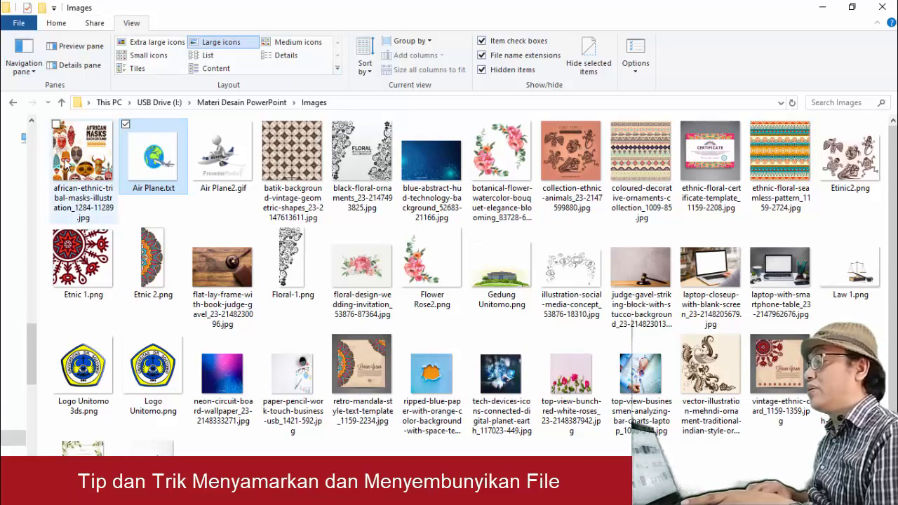
Leave and reopen the Images folder to refresh its thumbnails, and view the contents of Air Plane.txt in WordPad before closing it.
click(62, 105)
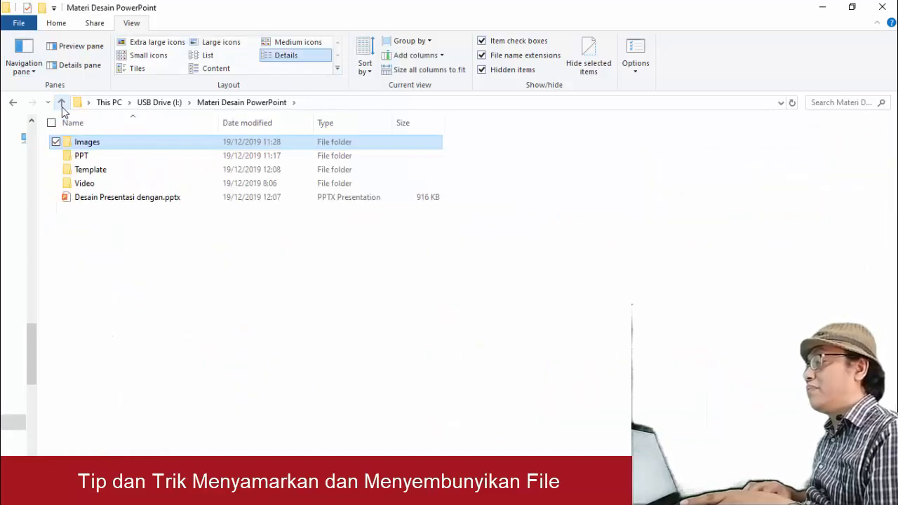
double_click(128, 147)
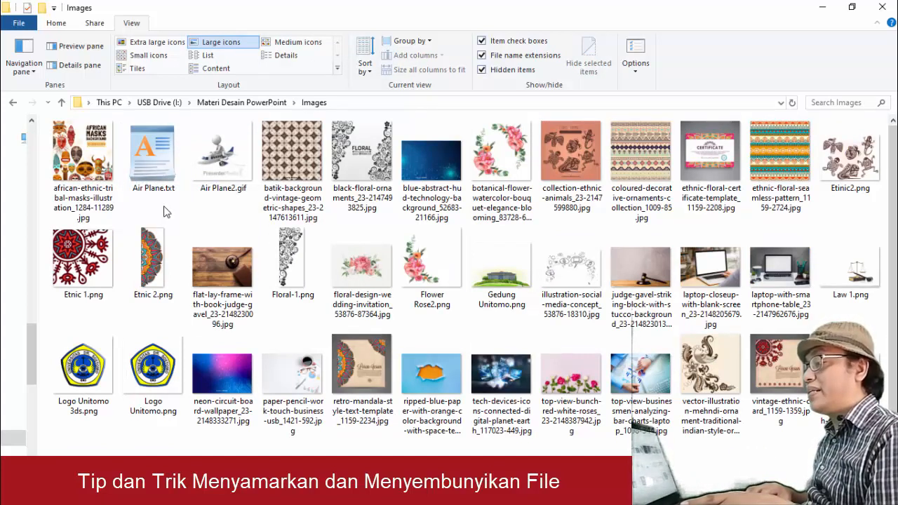
double_click(151, 167)
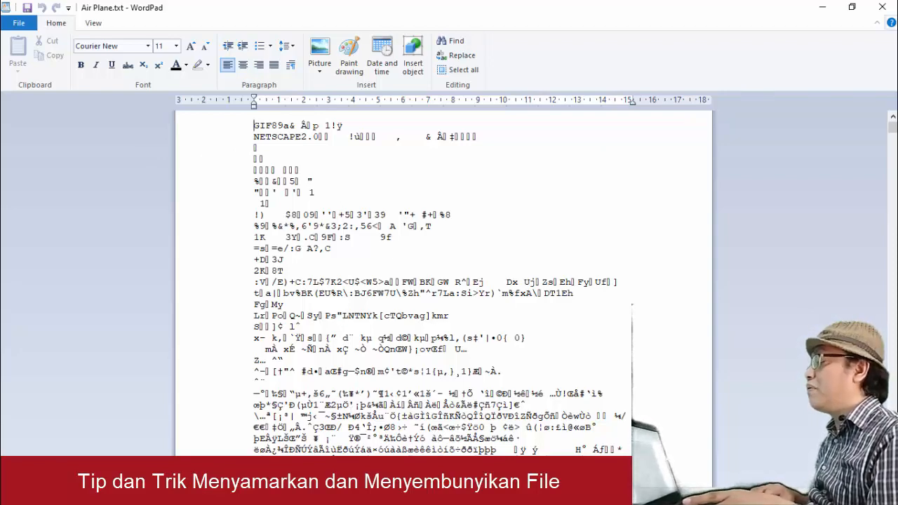
click(882, 7)
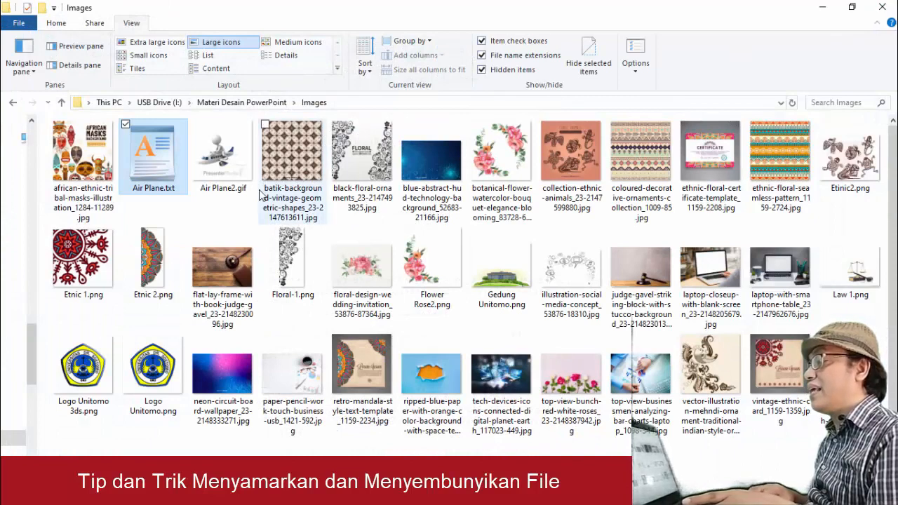
Rename Air Plane.txt back to Air Plane.gif and accept the extension change.
mouse_move(168, 196)
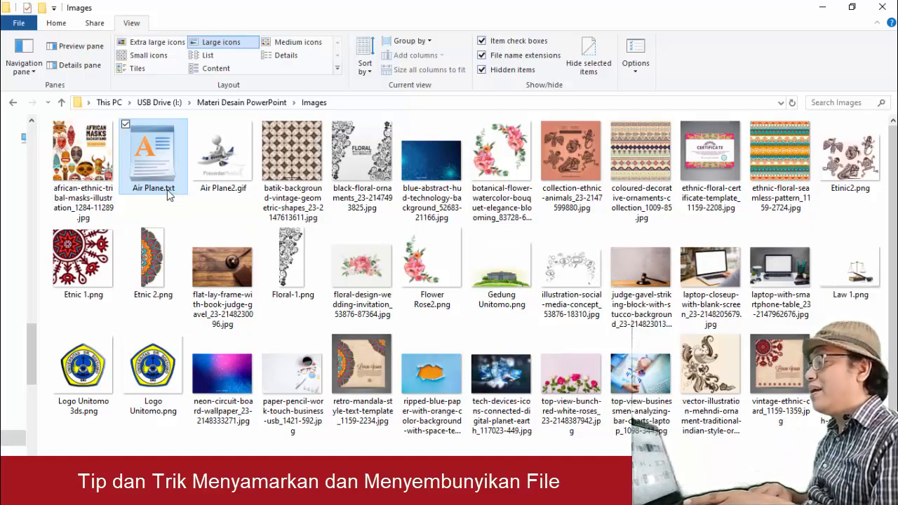
click(169, 191)
click(175, 190)
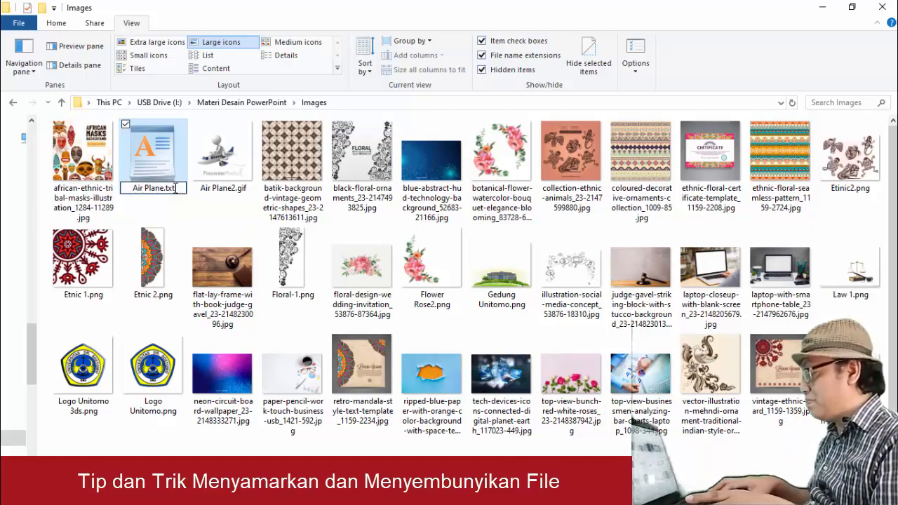
key(BackSpace)
key(BackSpace)
key(BackSpace)
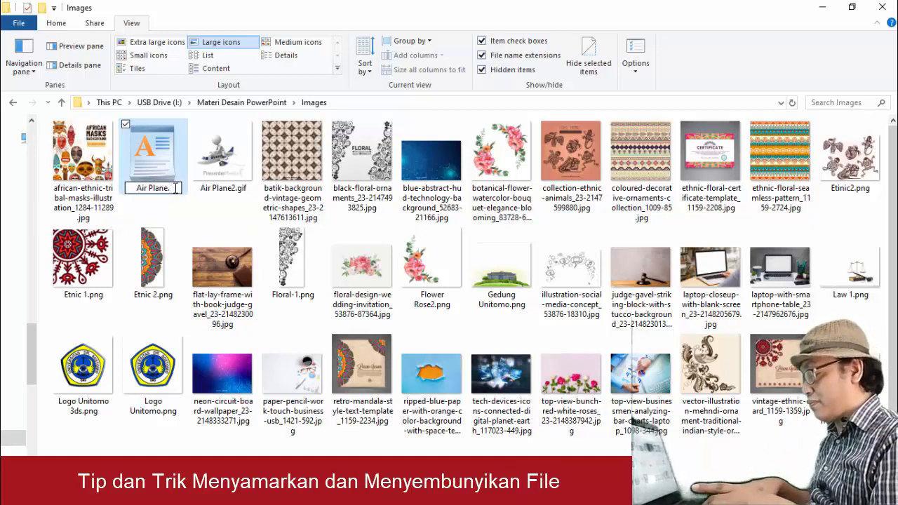
text(gif)
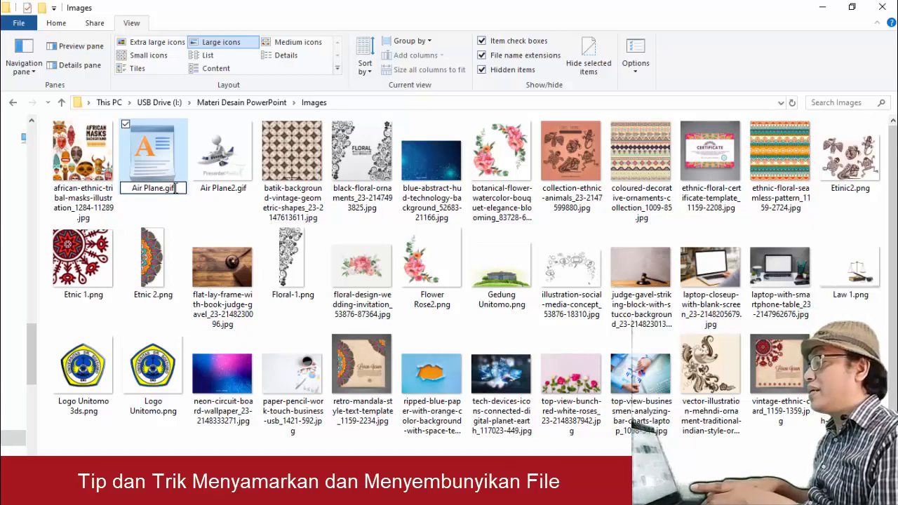
key(Return)
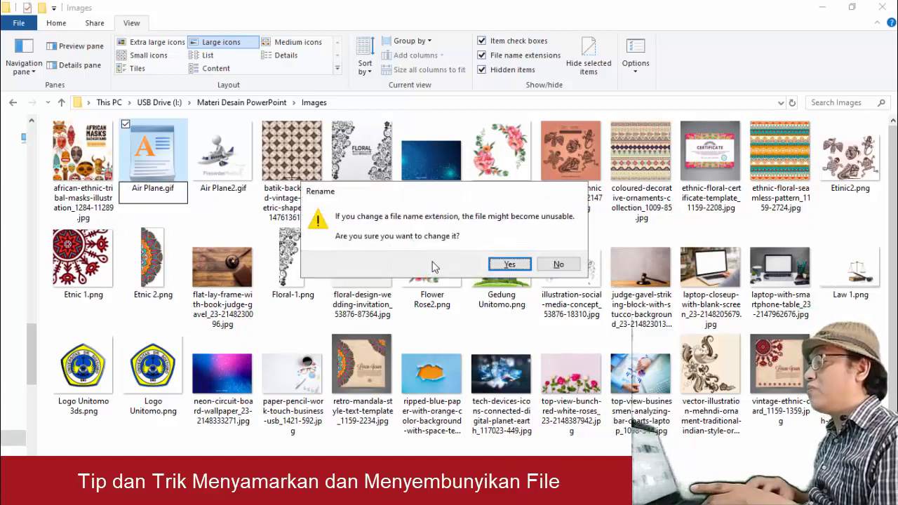
click(508, 264)
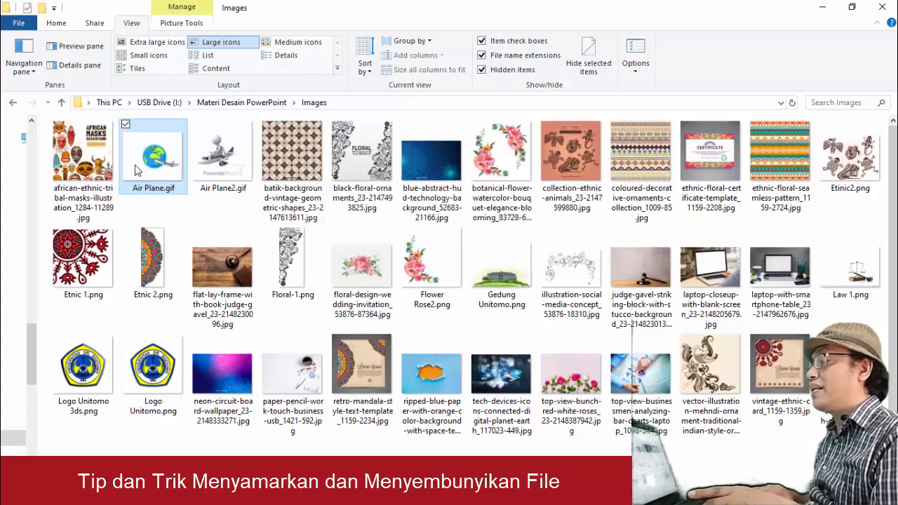
mouse_move(155, 175)
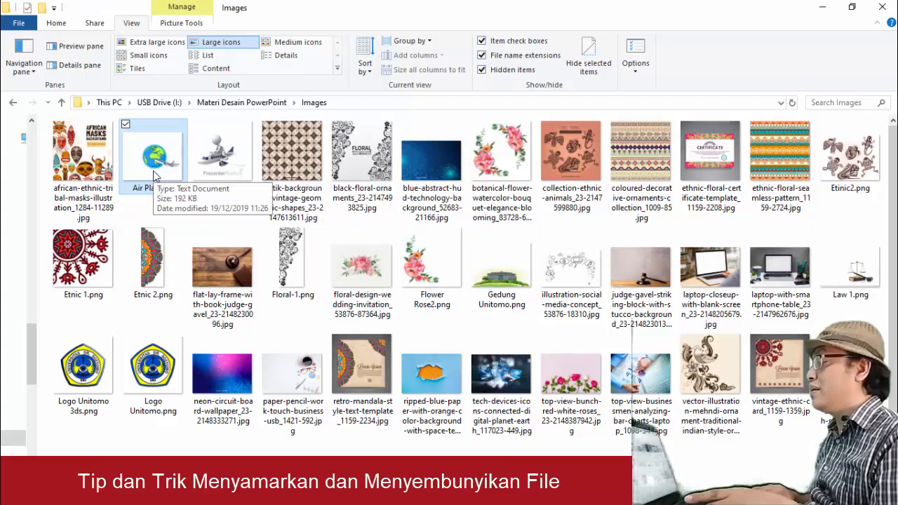
Open Desain Presentasi dengan.pptx from the Materi Desain PowerPoint folder in WPS Office, close it and return to File Explorer.
click(229, 103)
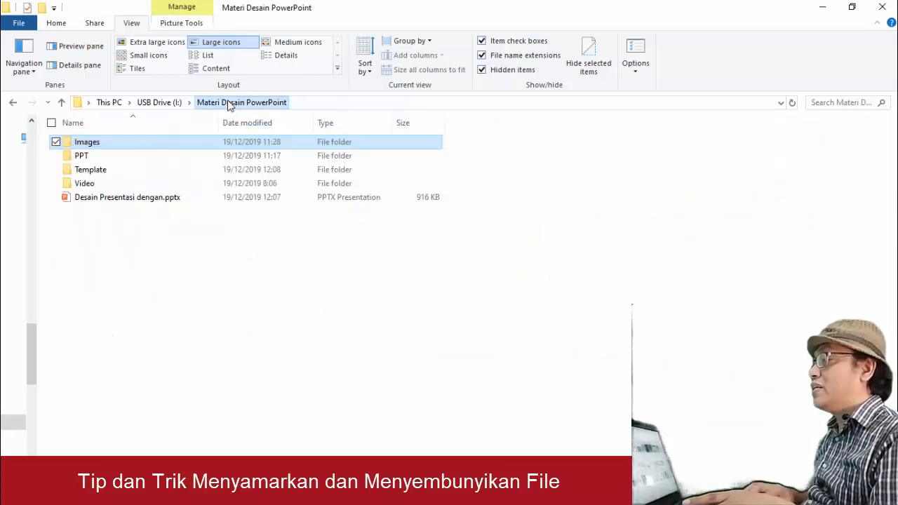
double_click(113, 199)
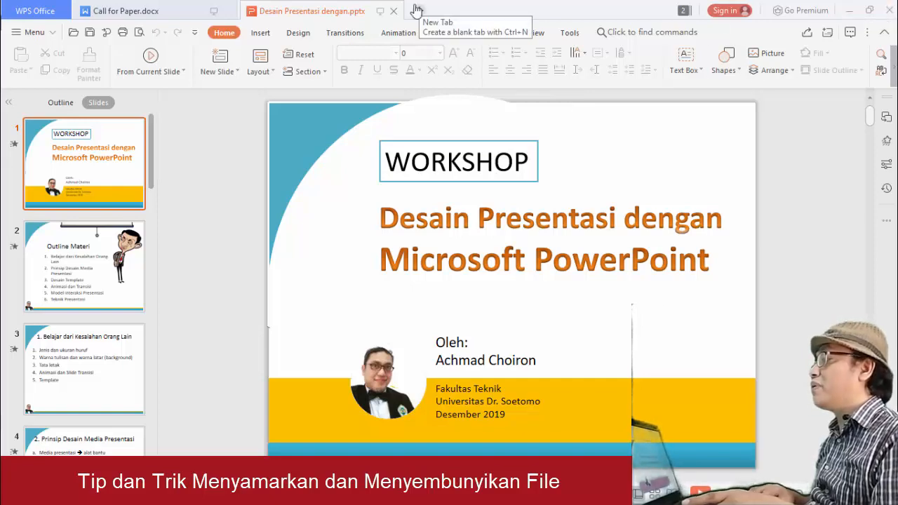
click(393, 13)
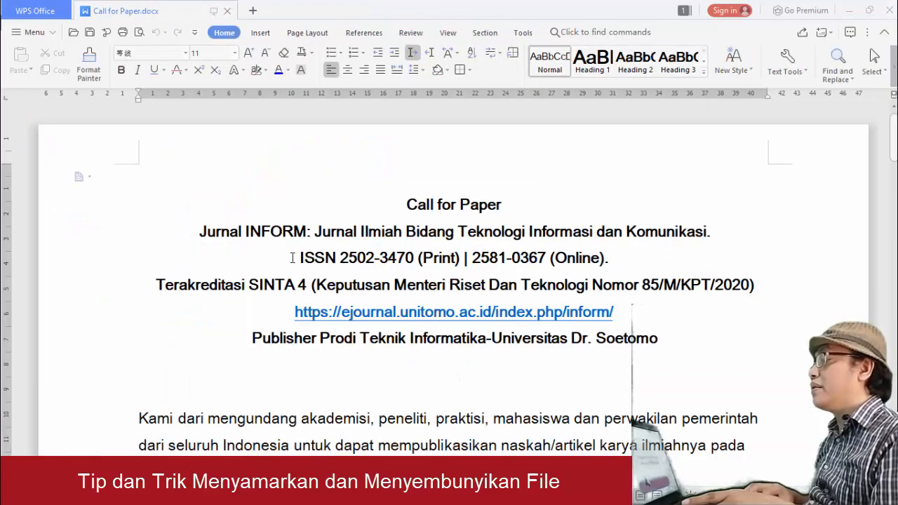
click(851, 12)
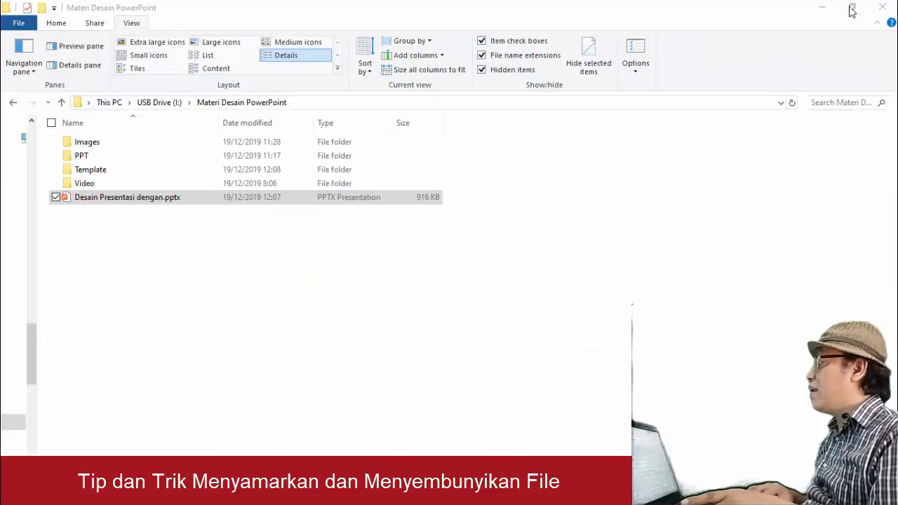
Rename Desain Presentasi dengan.pptx to Desain Presentasi dengan.dat and accept the extension change.
click(181, 201)
click(183, 197)
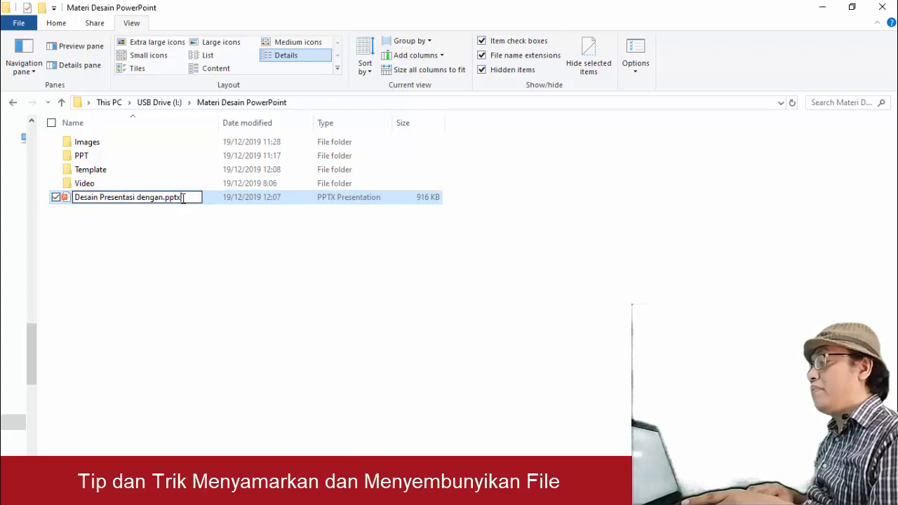
key(BackSpace)
key(BackSpace)
key(BackSpace)
key(BackSpace)
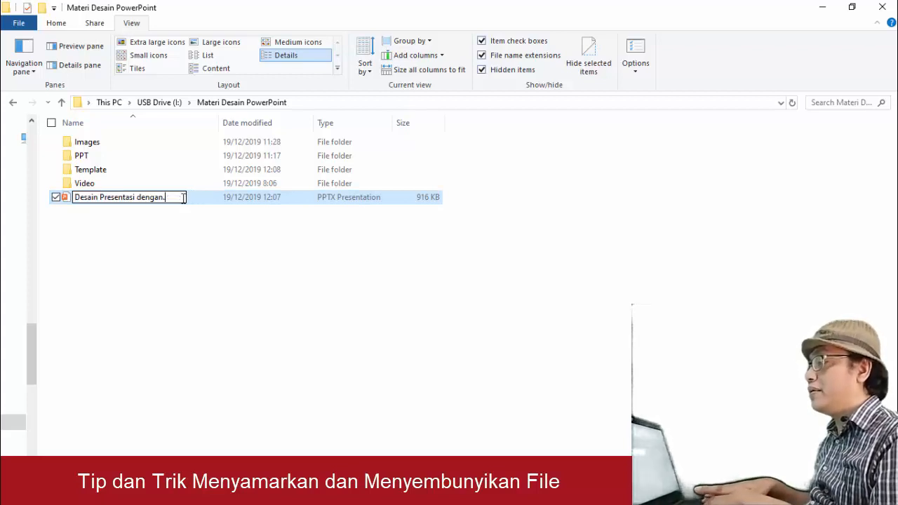
text(da)
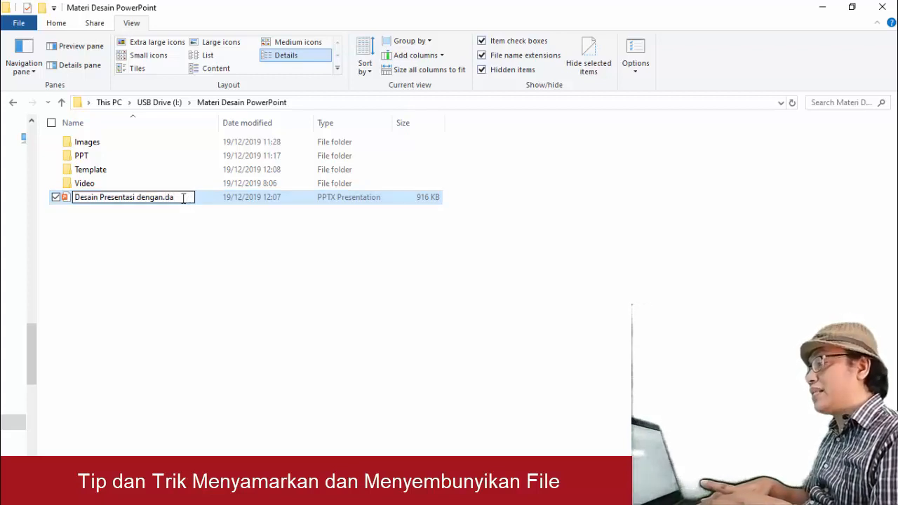
text(t)
key(Return)
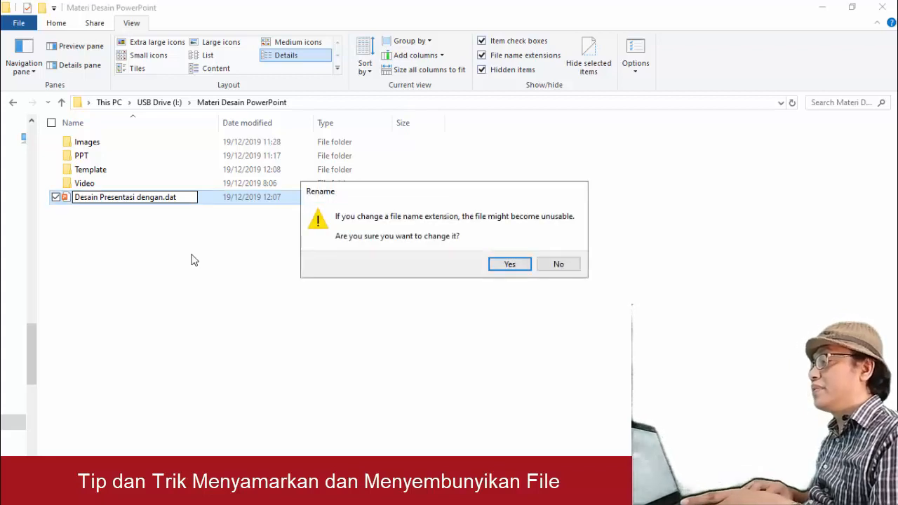
click(496, 268)
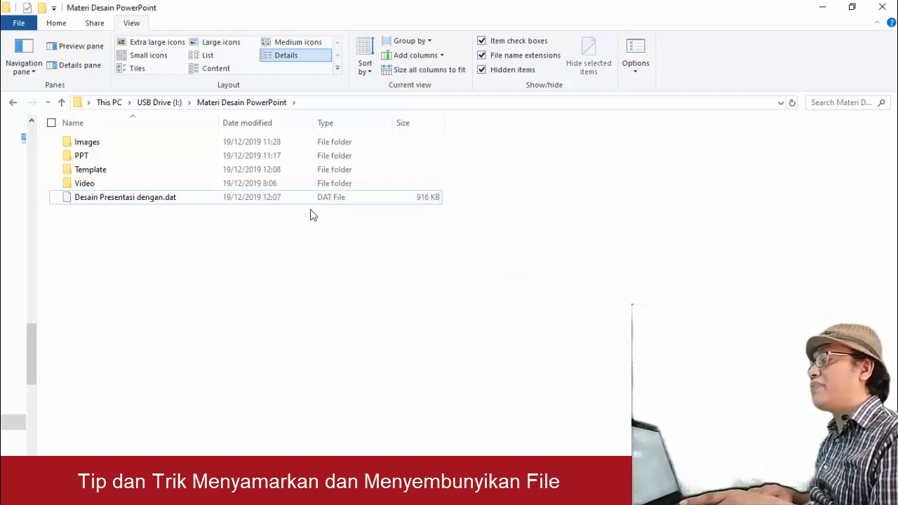
Try to open Desain Presentasi dengan.dat and dismiss the prompt asking which app to use.
click(149, 202)
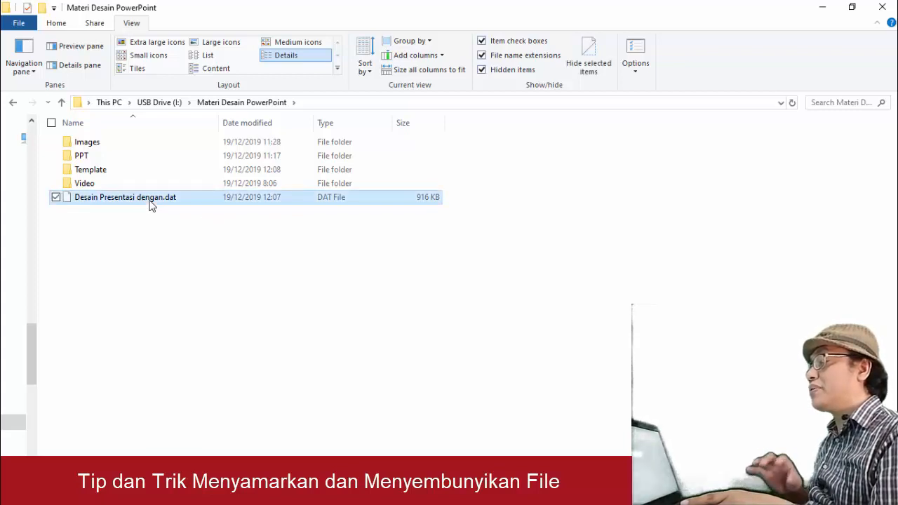
double_click(151, 201)
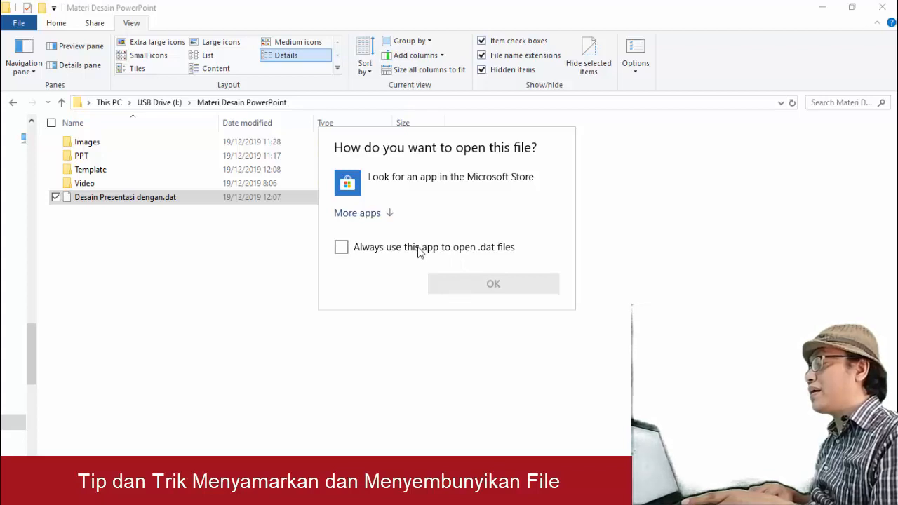
key(Escape)
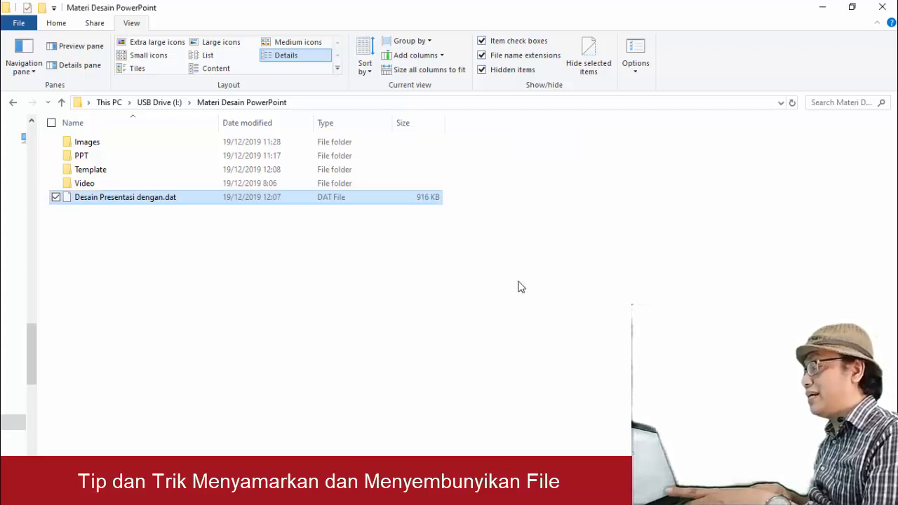
Rename Desain Presentasi dengan.dat to Desain Presentasi dengan.jpg and accept the extension change.
click(169, 199)
click(178, 197)
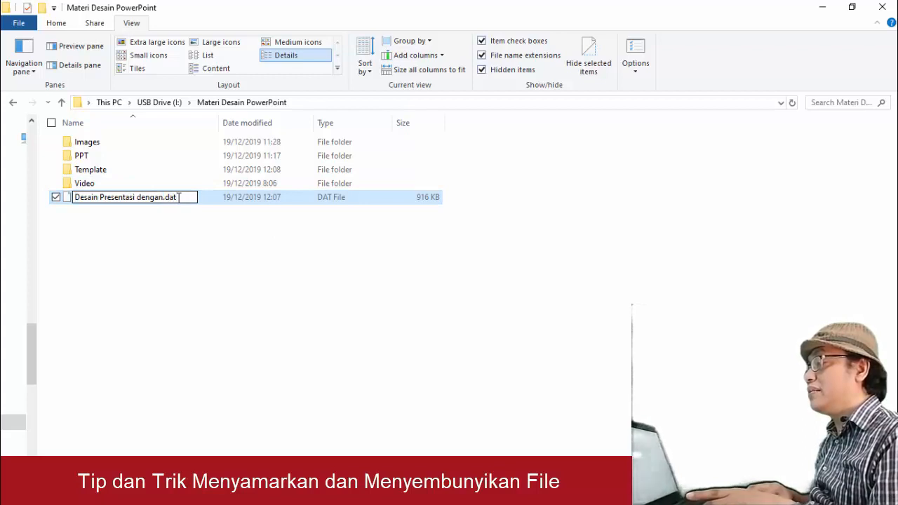
key(BackSpace)
key(BackSpace)
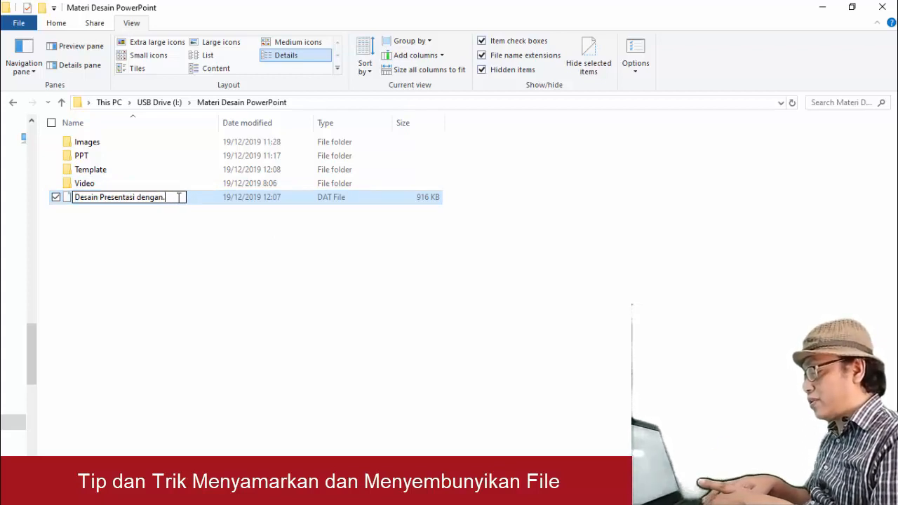
text(jpg)
key(Return)
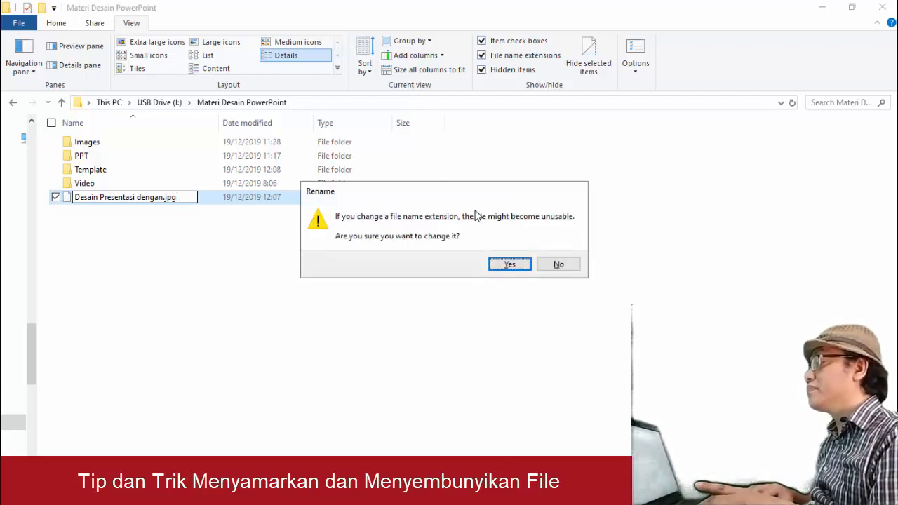
click(512, 266)
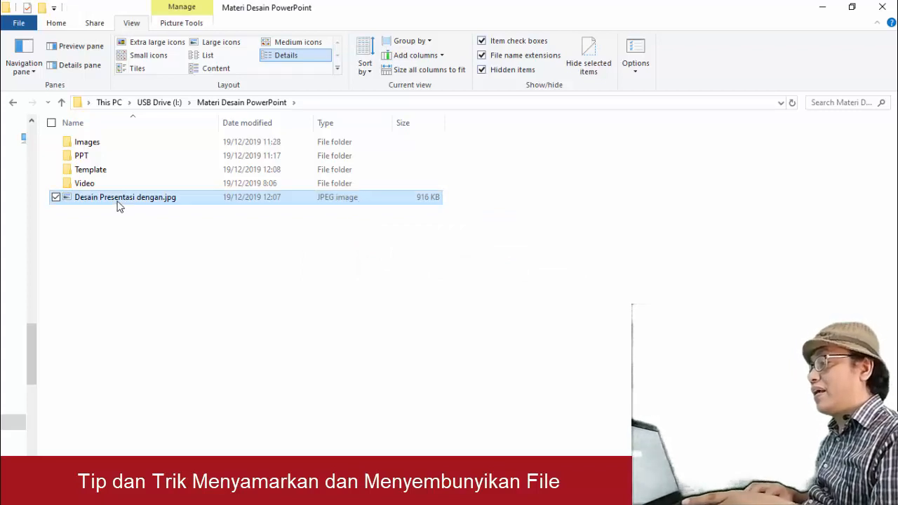
Open Desain Presentasi dengan.jpg in Windows Photo Viewer and close the viewer.
mouse_move(118, 200)
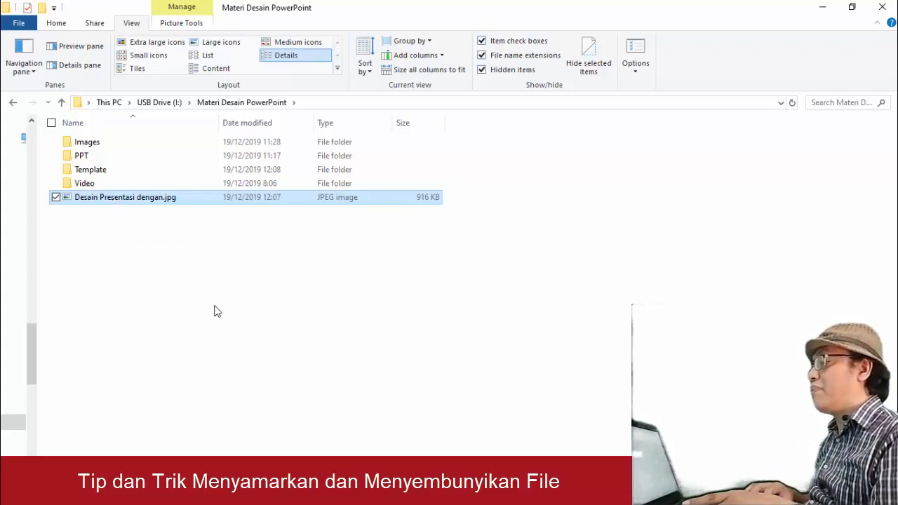
mouse_move(281, 502)
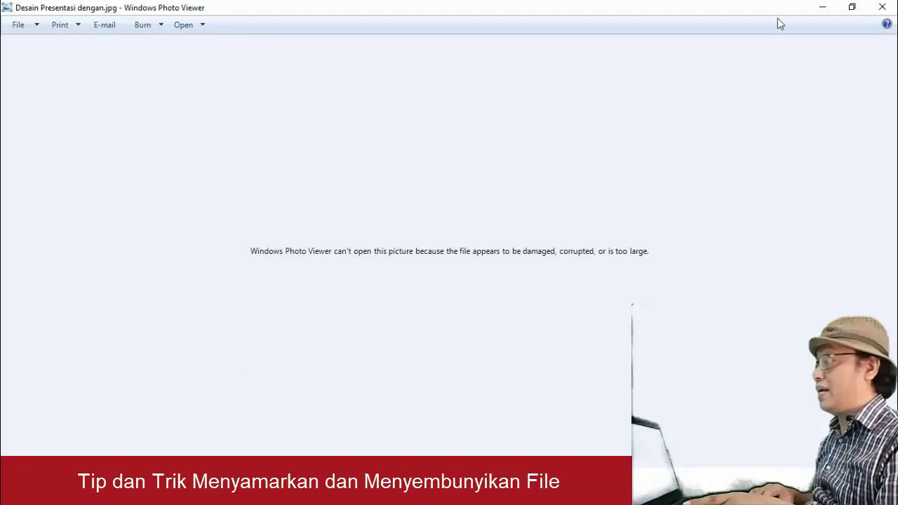
click(882, 7)
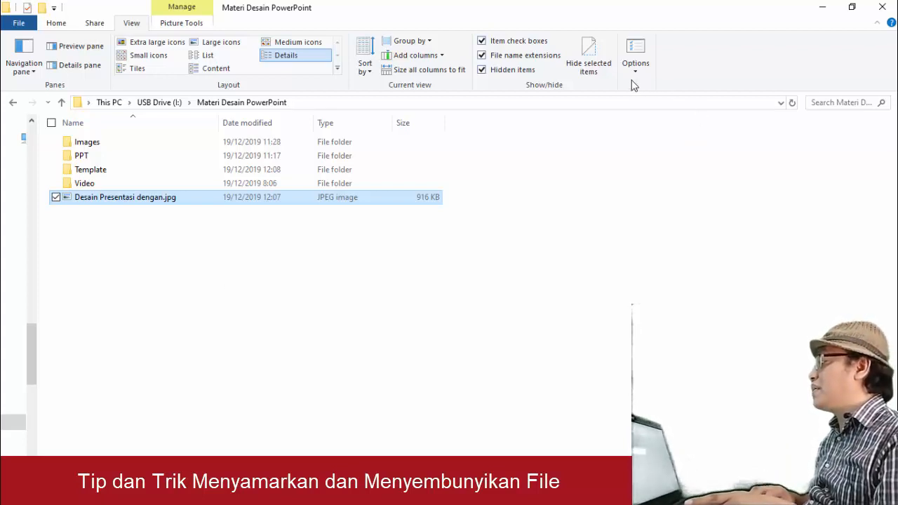
Set the Hidden attribute in the properties of Desain Presentasi dengan.jpg and confirm.
right_click(88, 201)
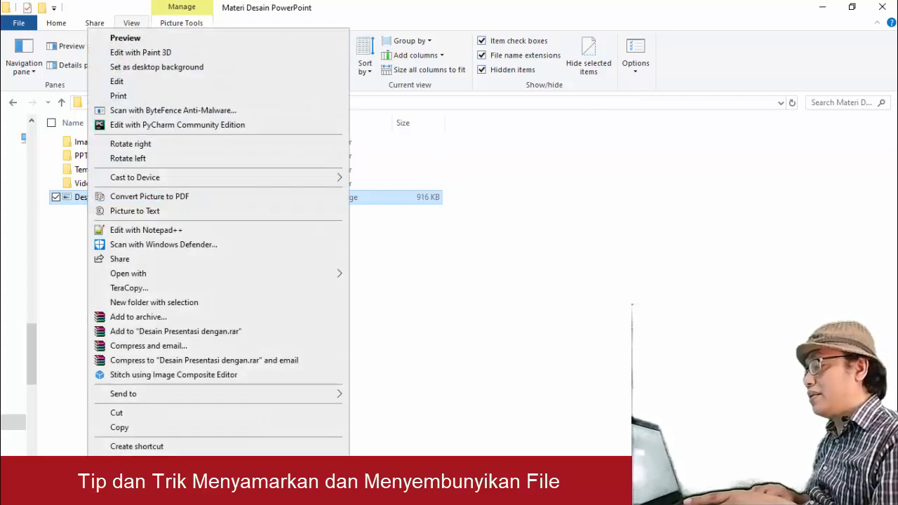
click(131, 494)
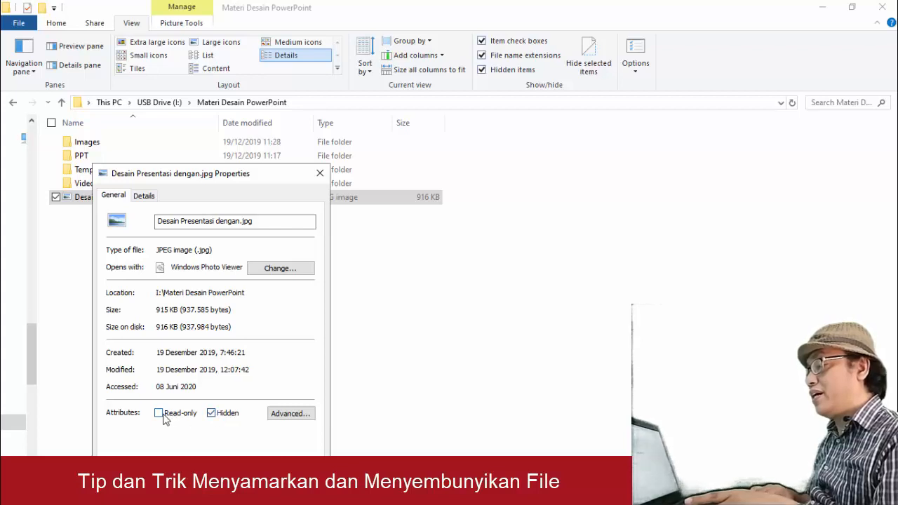
click(211, 464)
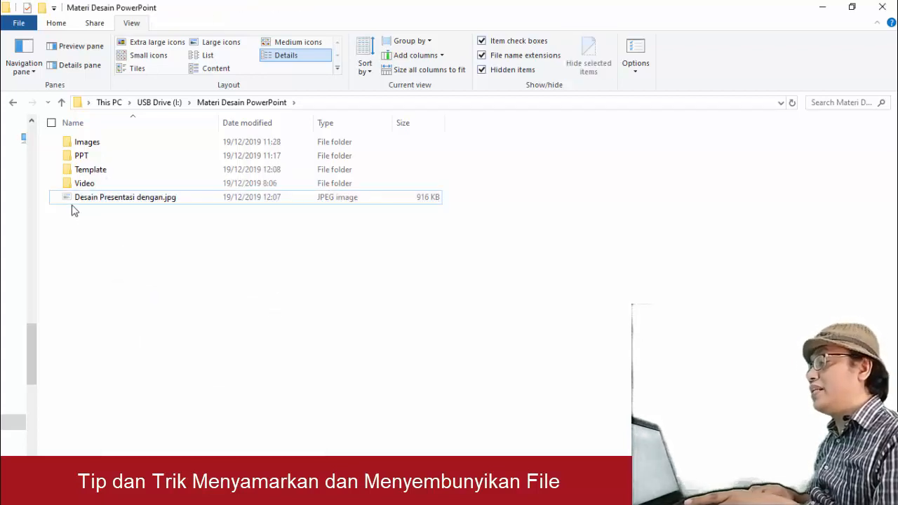
Configure the folder options to not show hidden files, folders, or drives, and confirm.
click(635, 47)
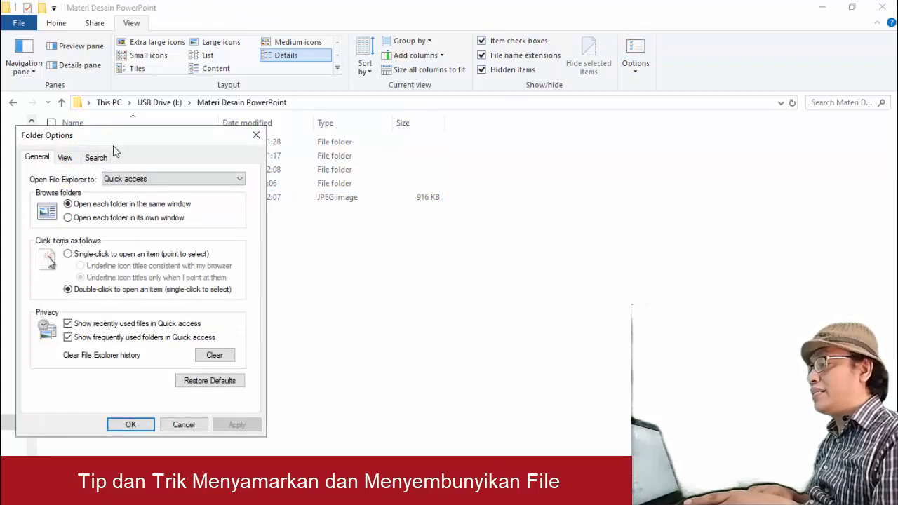
click(66, 158)
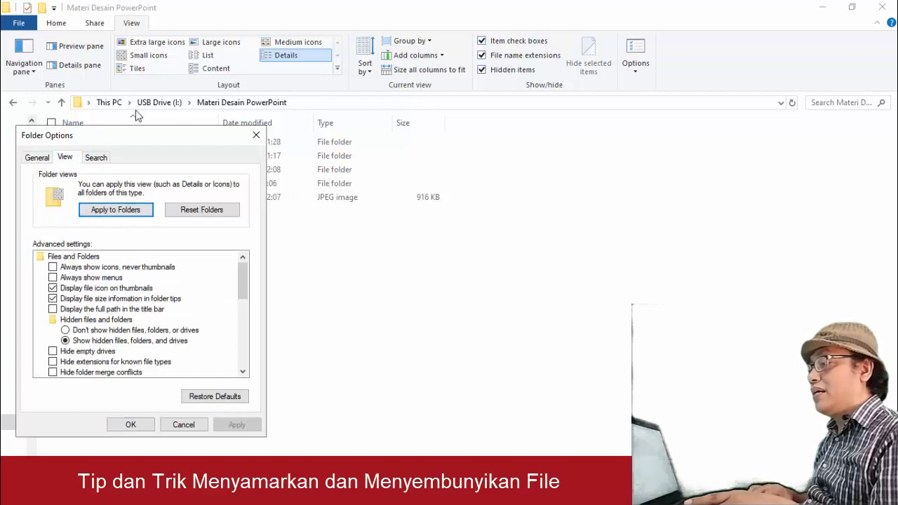
drag(130, 139, 534, 125)
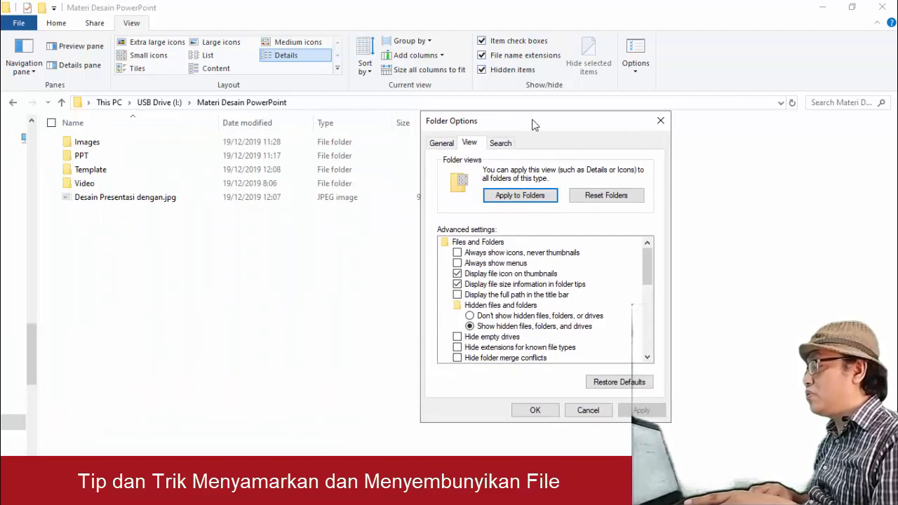
click(483, 316)
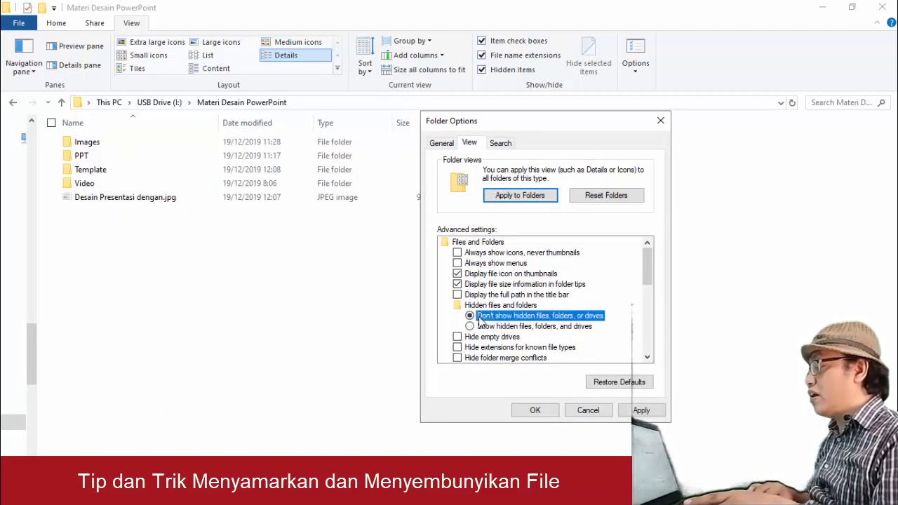
click(535, 410)
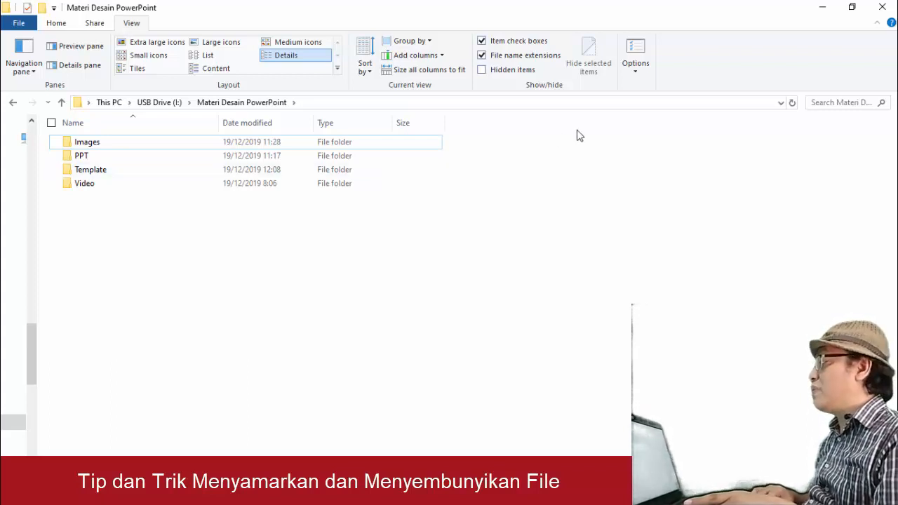
Configure the folder options to show hidden files, folders, and drives again.
click(634, 68)
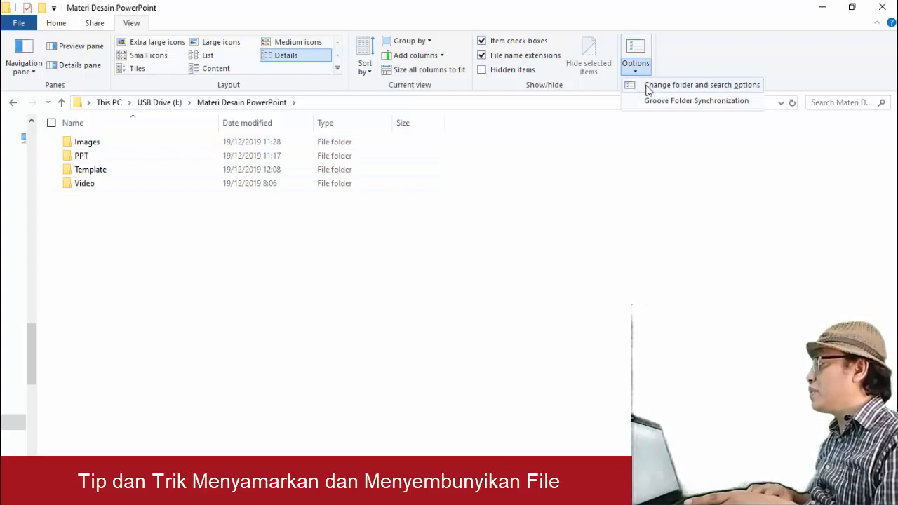
click(635, 57)
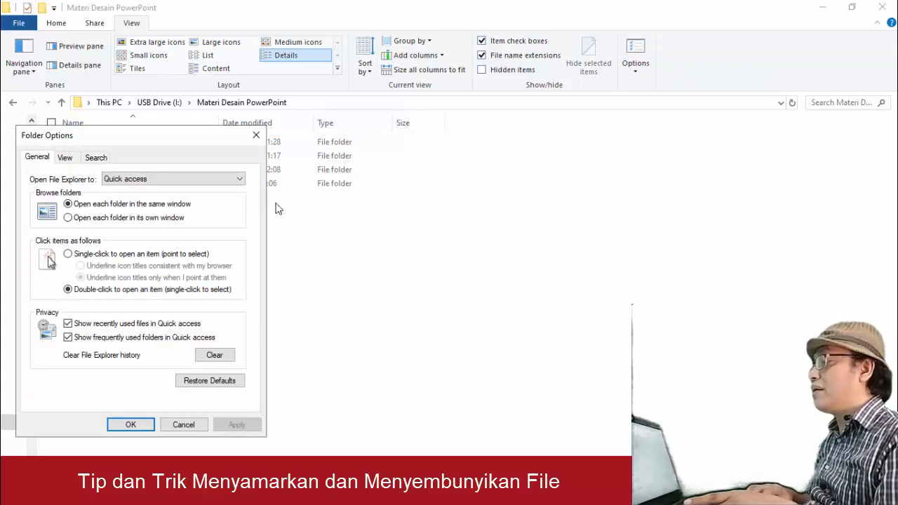
click(70, 155)
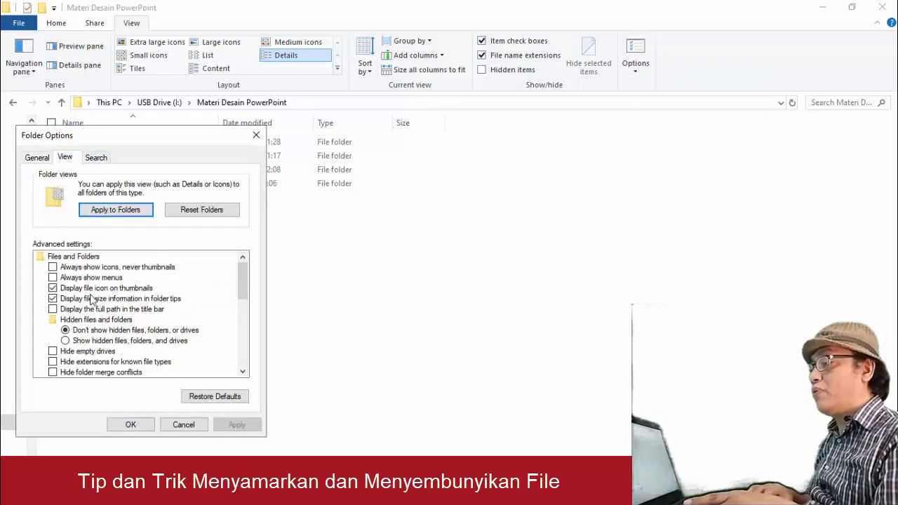
click(68, 342)
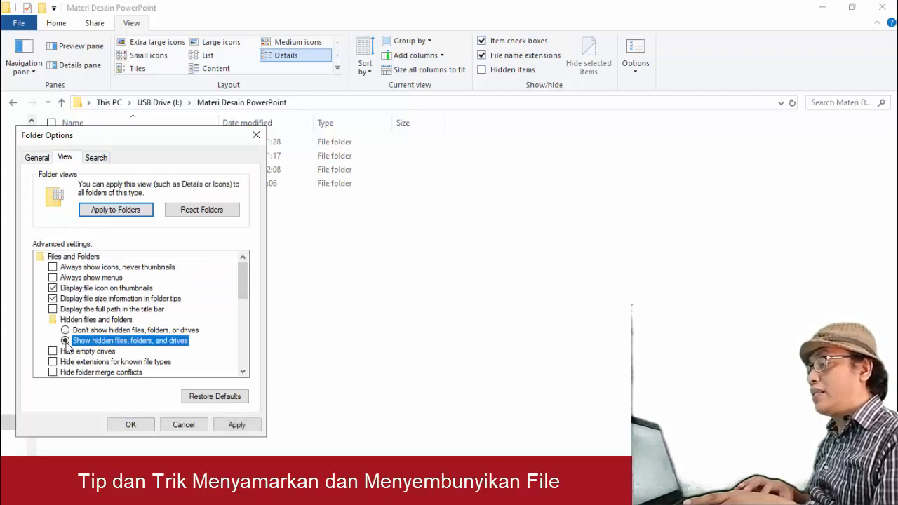
click(145, 427)
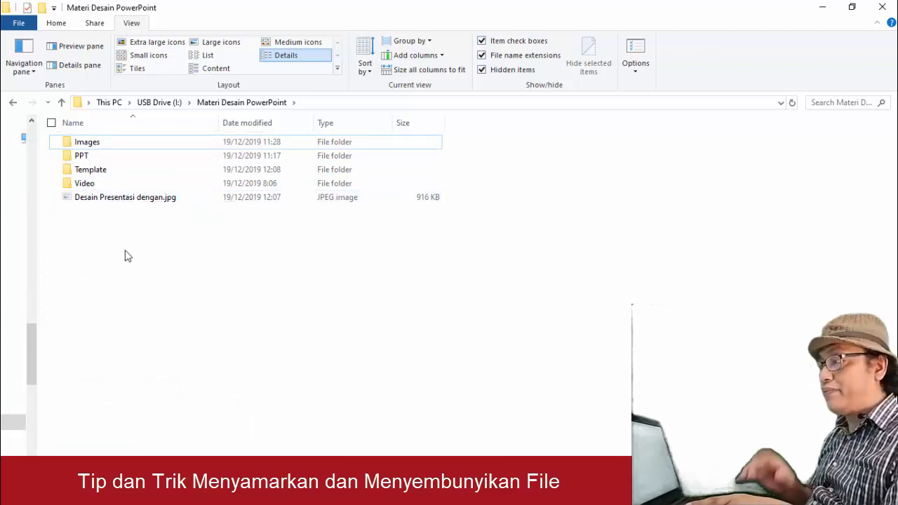
Rename Desain Presentasi dengan.jpg back to Desain Presentasi dengan.pptx, accept the extension change and deselect the file.
click(174, 201)
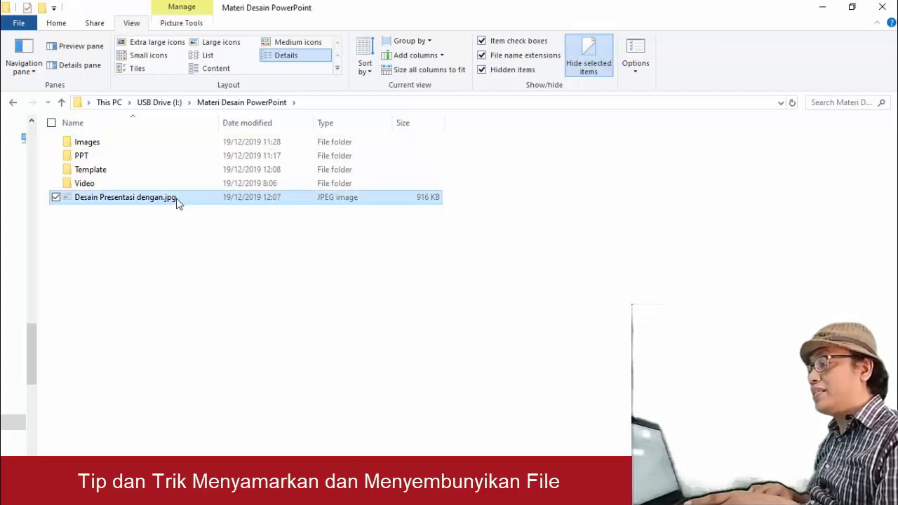
click(183, 199)
click(182, 198)
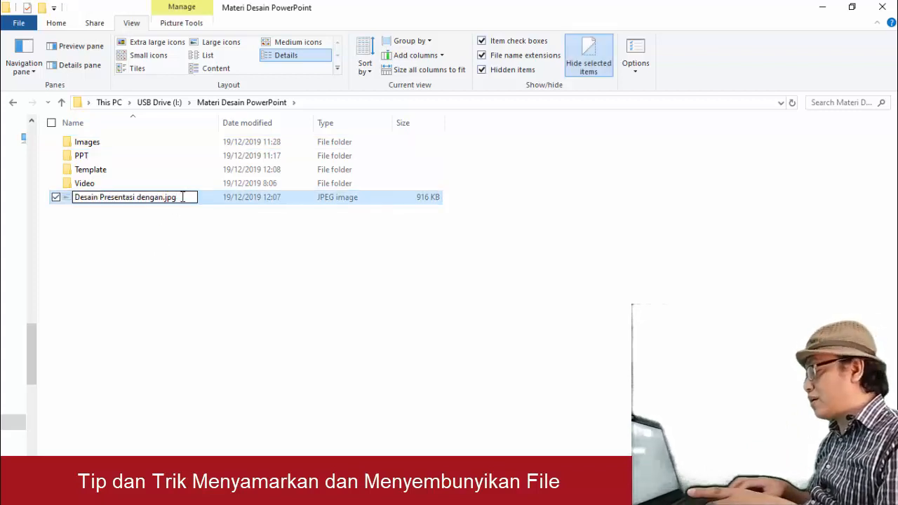
key(BackSpace)
key(BackSpace)
key(BackSpace)
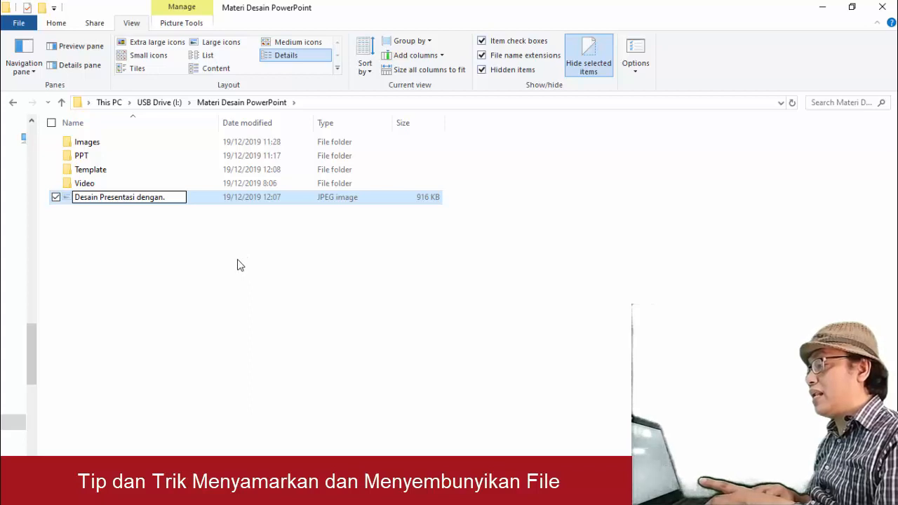
text(pptx)
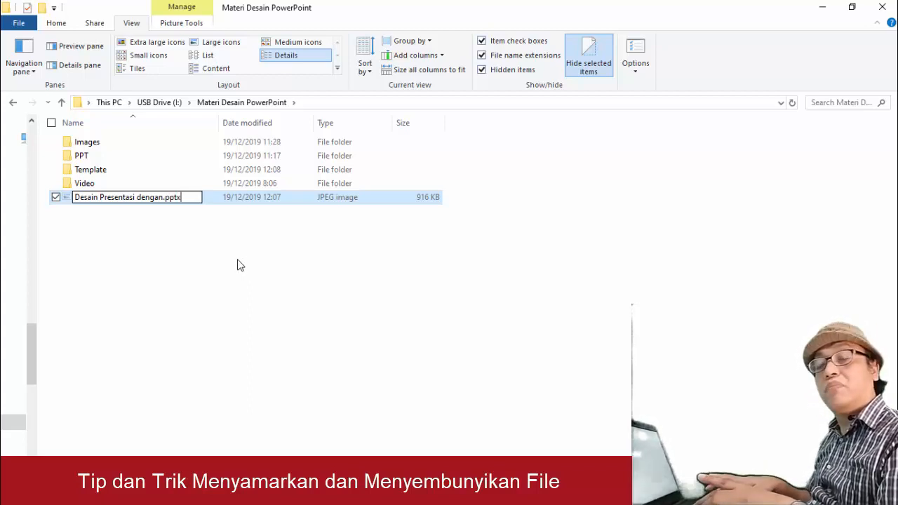
key(Return)
key(Return)
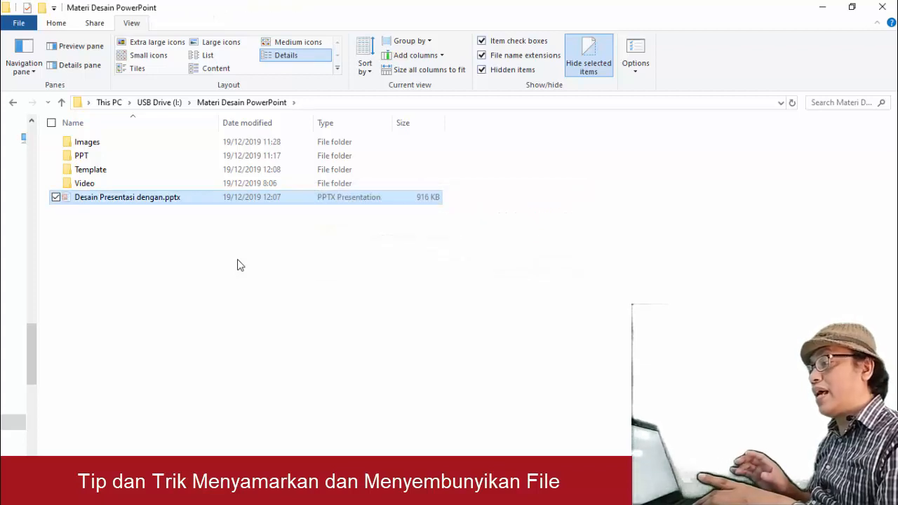
click(246, 265)
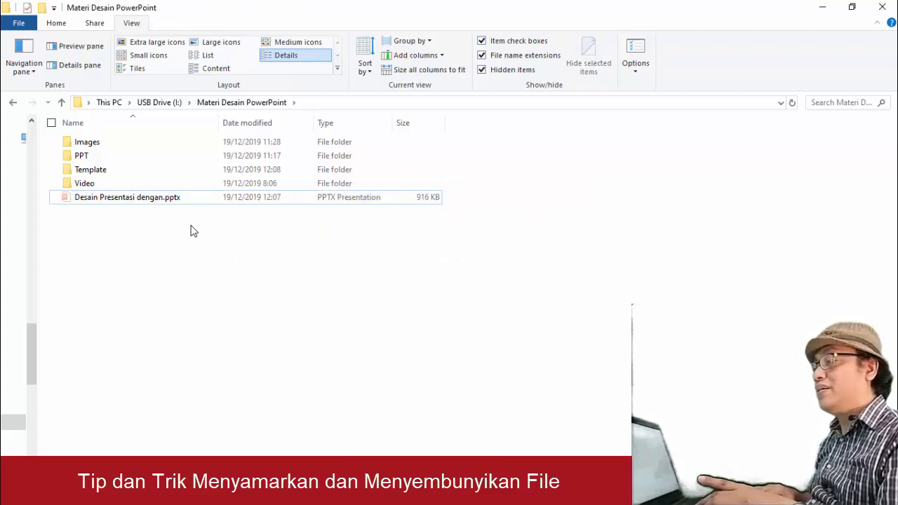
Clear the Read-only and Hidden attributes in the properties of Desain Presentasi dengan.pptx.
right_click(164, 201)
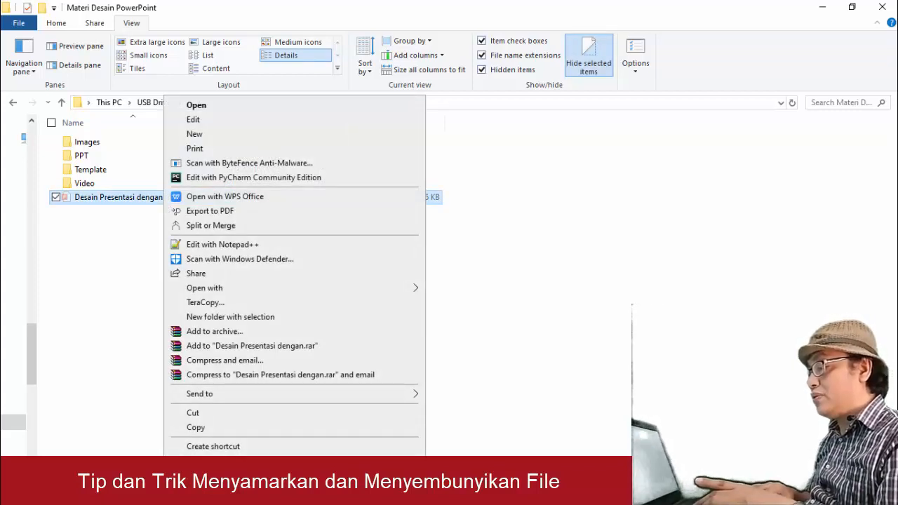
click(211, 466)
click(235, 413)
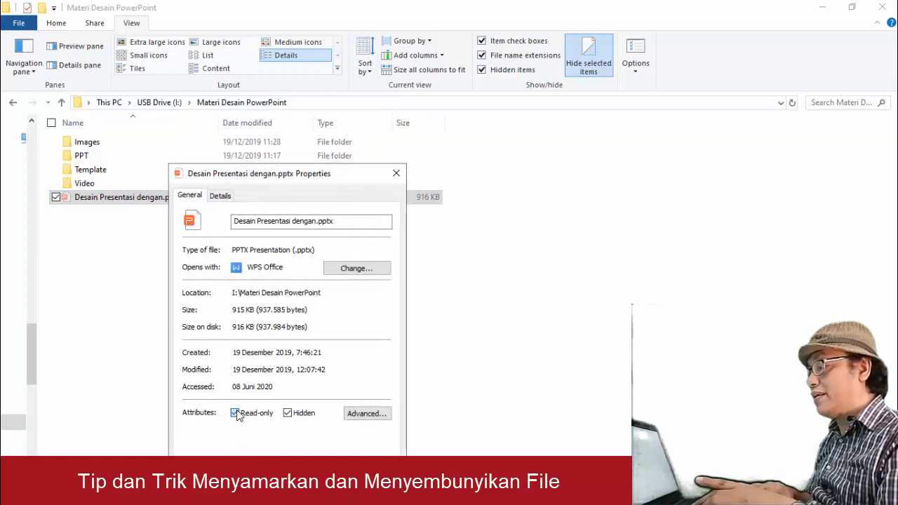
click(235, 413)
click(287, 413)
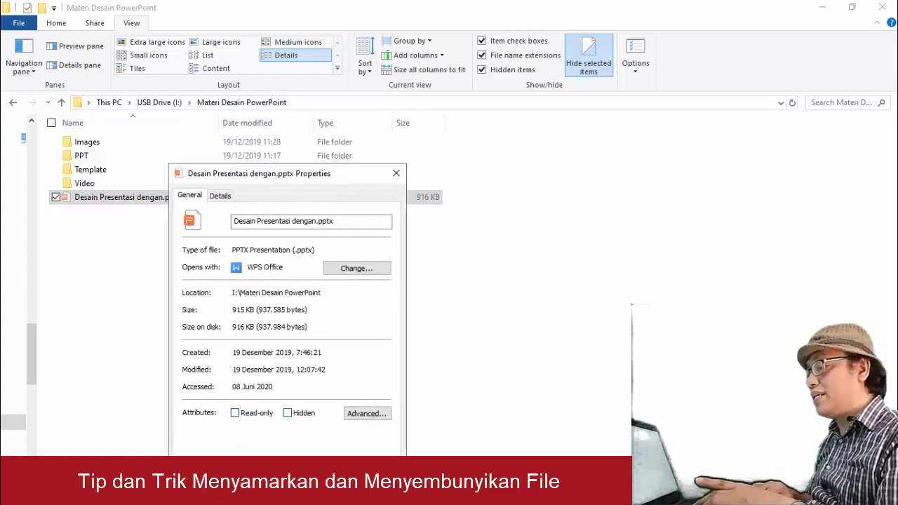